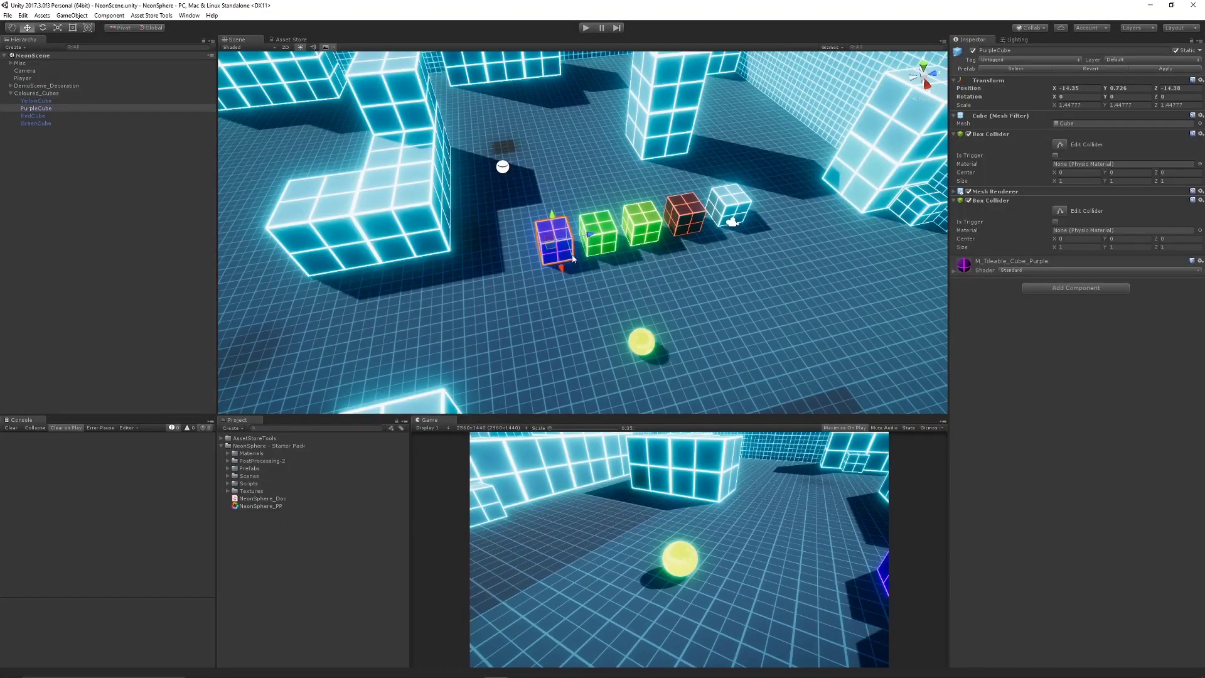
Duplicate PurpleCube (1) and GreenCube and drag the copies onto the stack beside the originals.
{"action": "key", "text": "ctrl+d"}
{"action": "left_click_drag", "start_coordinate": [550, 246], "coordinate": [527, 282]}
{"action": "left_click", "coordinate": [599, 241]}
{"action": "key", "text": "ctrl+d"}
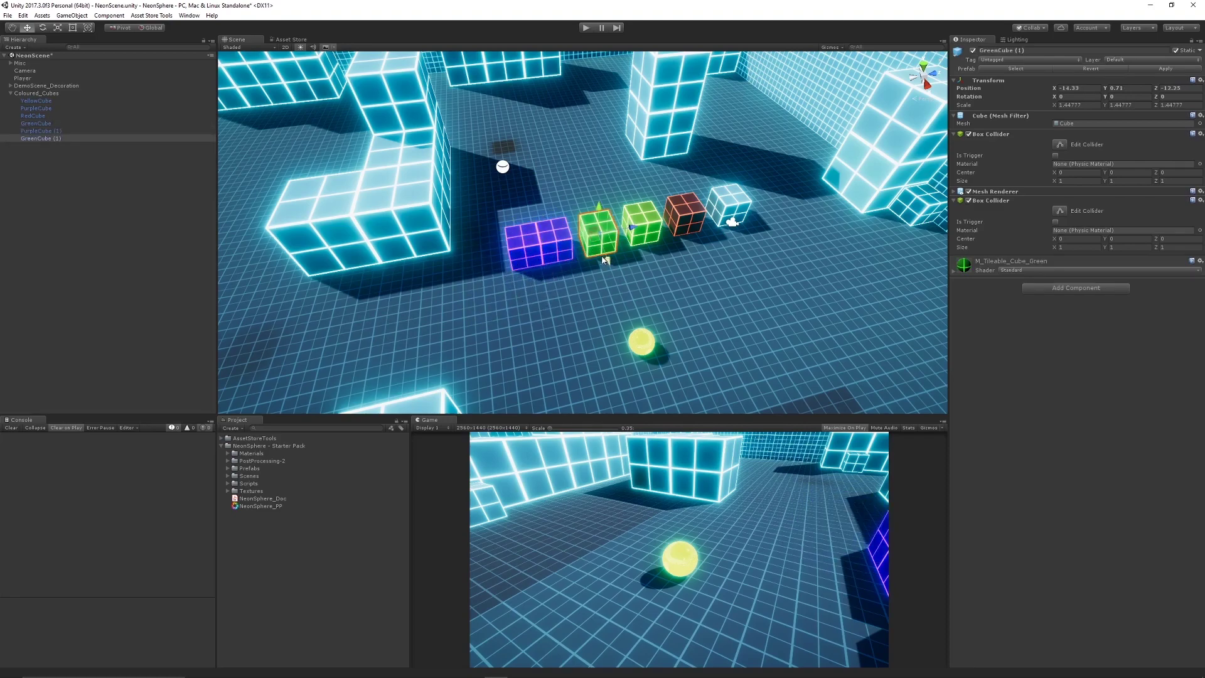
{"action": "mouse_move", "coordinate": [587, 256]}
{"action": "left_mouse_down"}
{"action": "mouse_move", "coordinate": [582, 226]}
{"action": "mouse_move", "coordinate": [584, 237]}
{"action": "left_mouse_up"}
{"action": "left_click", "coordinate": [599, 240], "text": "shift"}
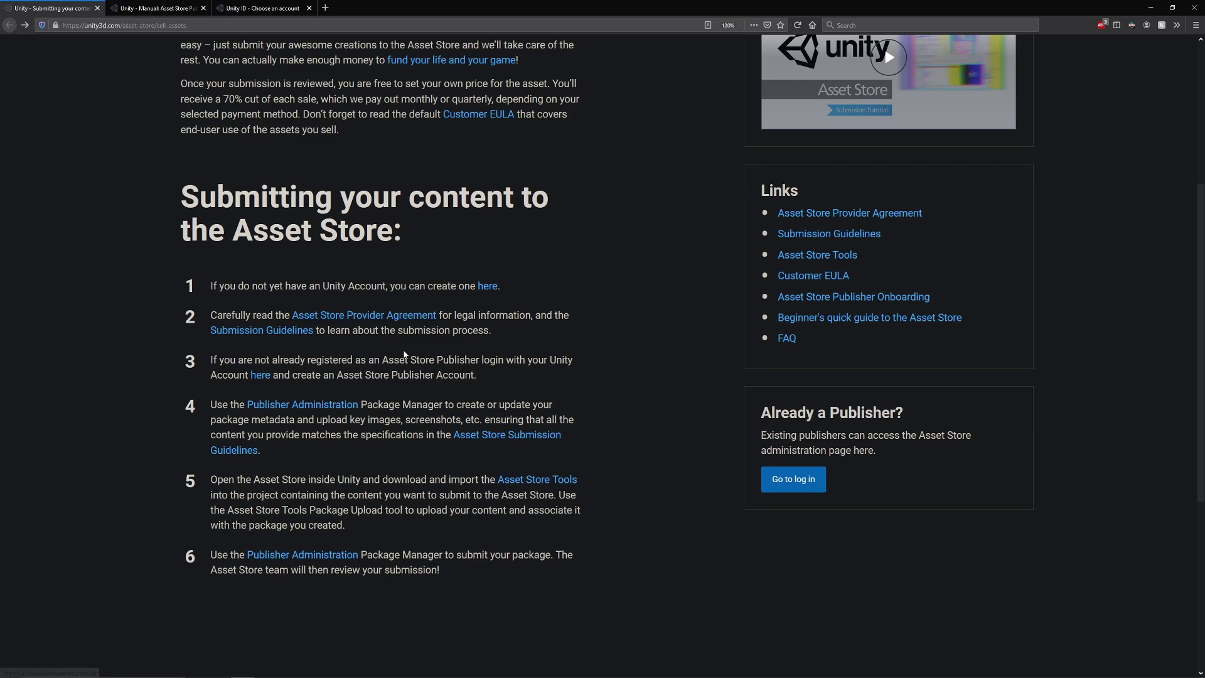
Open the Asset Store Submission Guidelines link from the Sell Assets page in a new tab.
{"action": "left_click", "coordinate": [280, 331]}
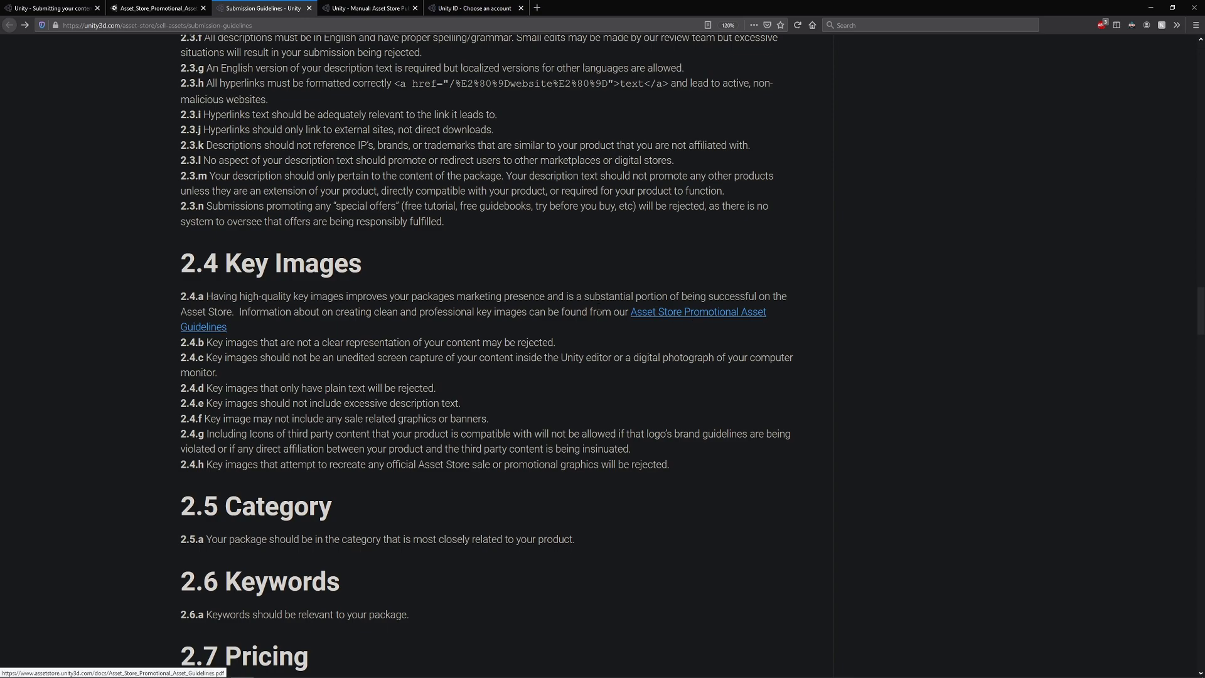
{"action": "key", "text": "ctrl+Tab"}
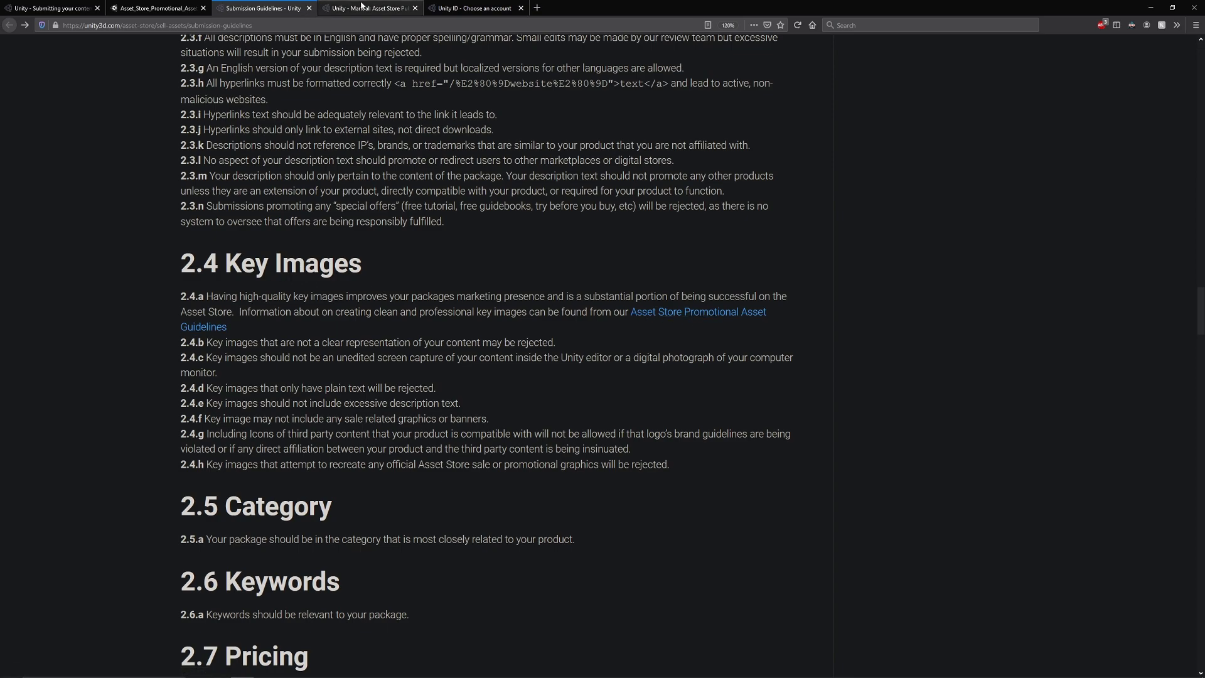
Scroll through the Promotional Asset Guidelines PDF pages, then go back to the Submitting your content page.
{"action": "key", "text": "ctrl+shift+Tab"}
{"action": "key", "text": "ctrl+shift+Tab"}
{"action": "scroll", "coordinate": [239, 254], "scroll_direction": "down", "scroll_amount": 2}
{"action": "scroll", "coordinate": [228, 186], "scroll_direction": "down", "scroll_amount": 4}
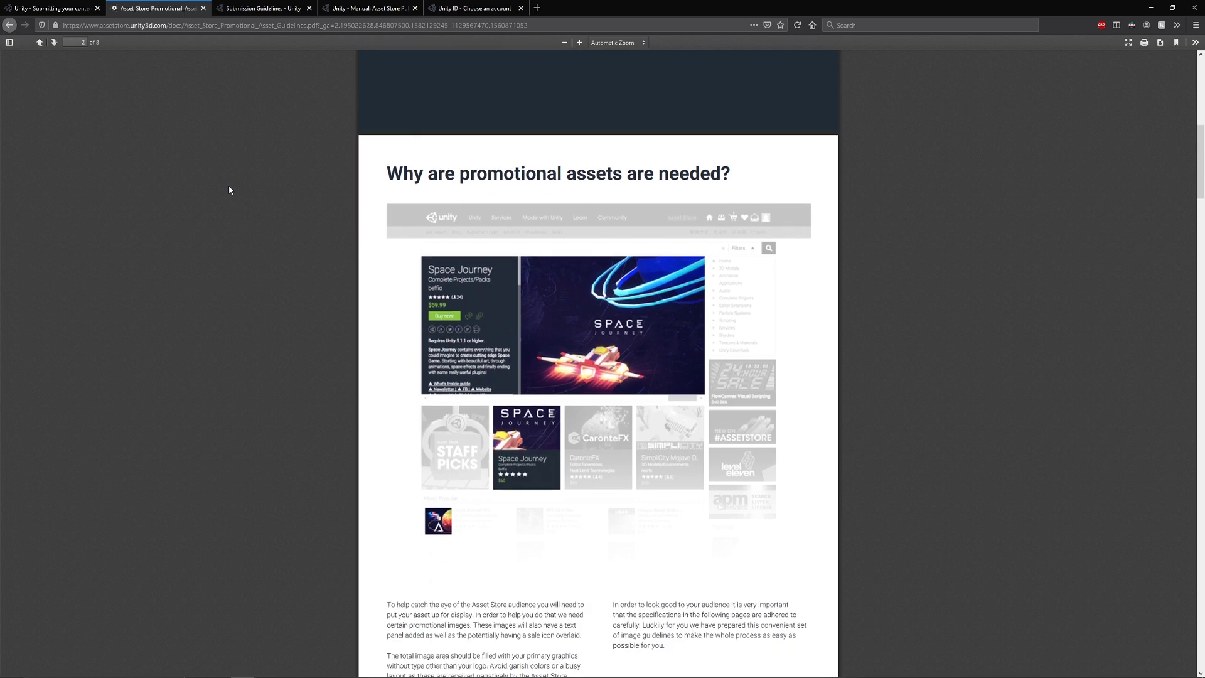
{"action": "scroll", "coordinate": [229, 187], "scroll_direction": "down", "scroll_amount": 8}
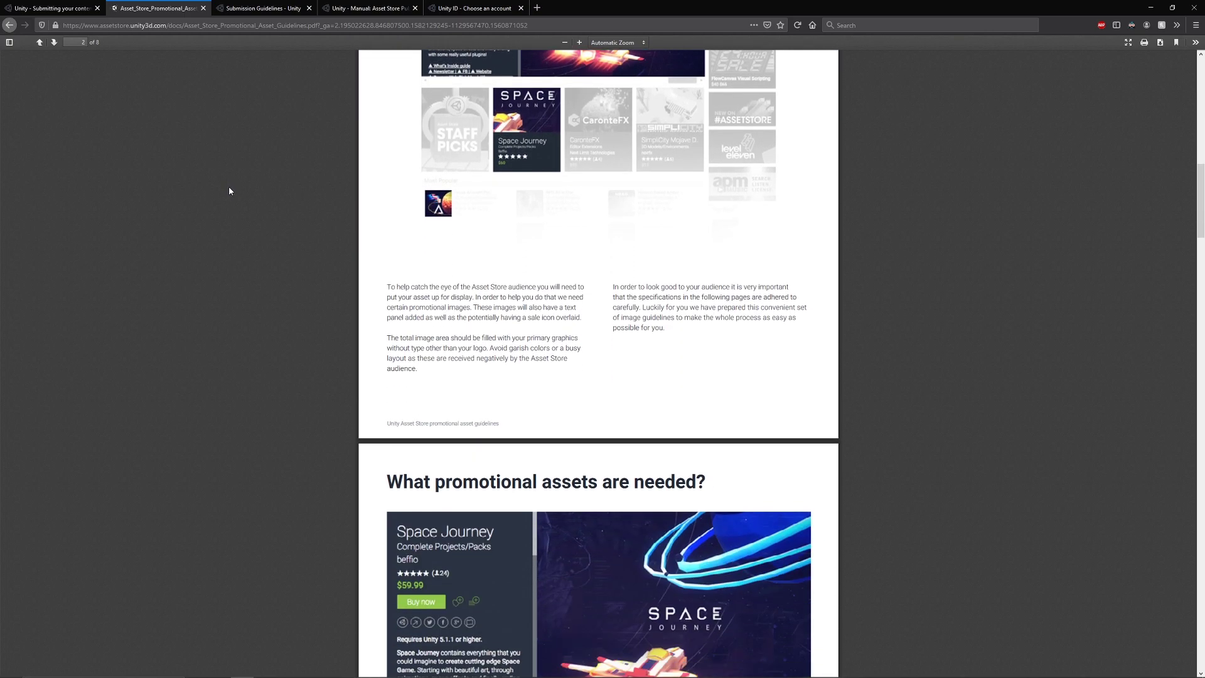
{"action": "scroll", "coordinate": [229, 190], "scroll_direction": "down", "scroll_amount": 8}
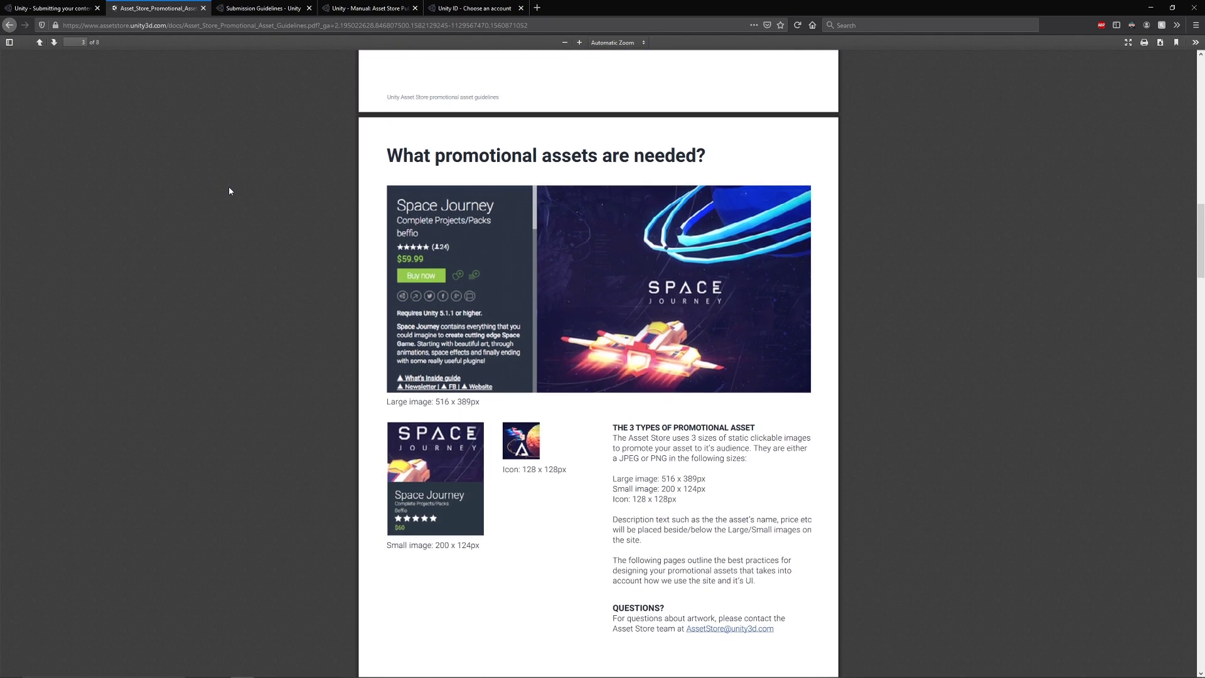
{"action": "scroll", "coordinate": [229, 190], "scroll_direction": "down", "scroll_amount": 6}
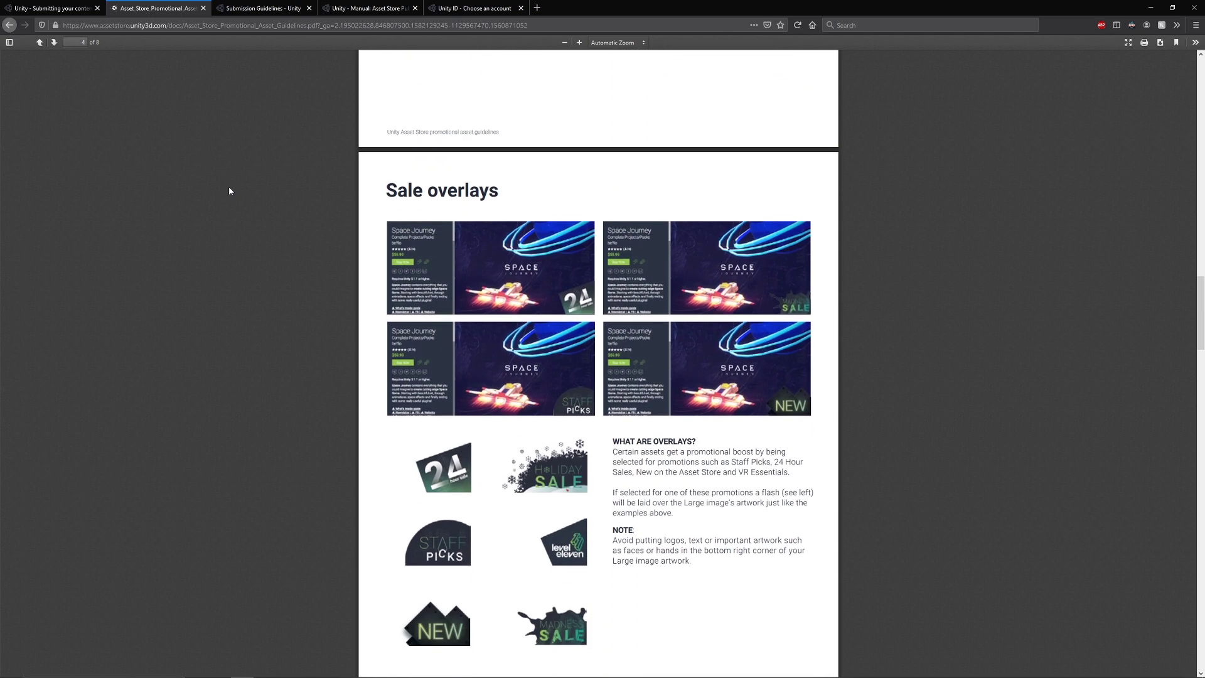
{"action": "scroll", "coordinate": [229, 191], "scroll_direction": "down", "scroll_amount": 6}
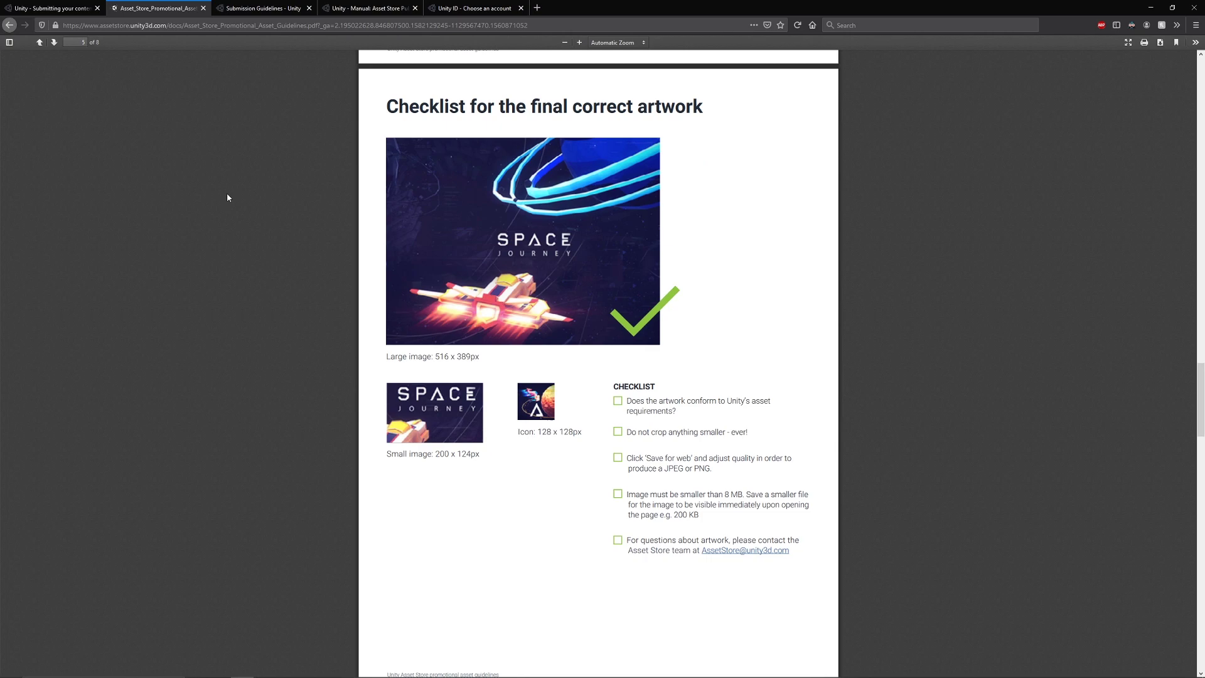
{"action": "scroll", "coordinate": [228, 199], "scroll_direction": "down", "scroll_amount": 5}
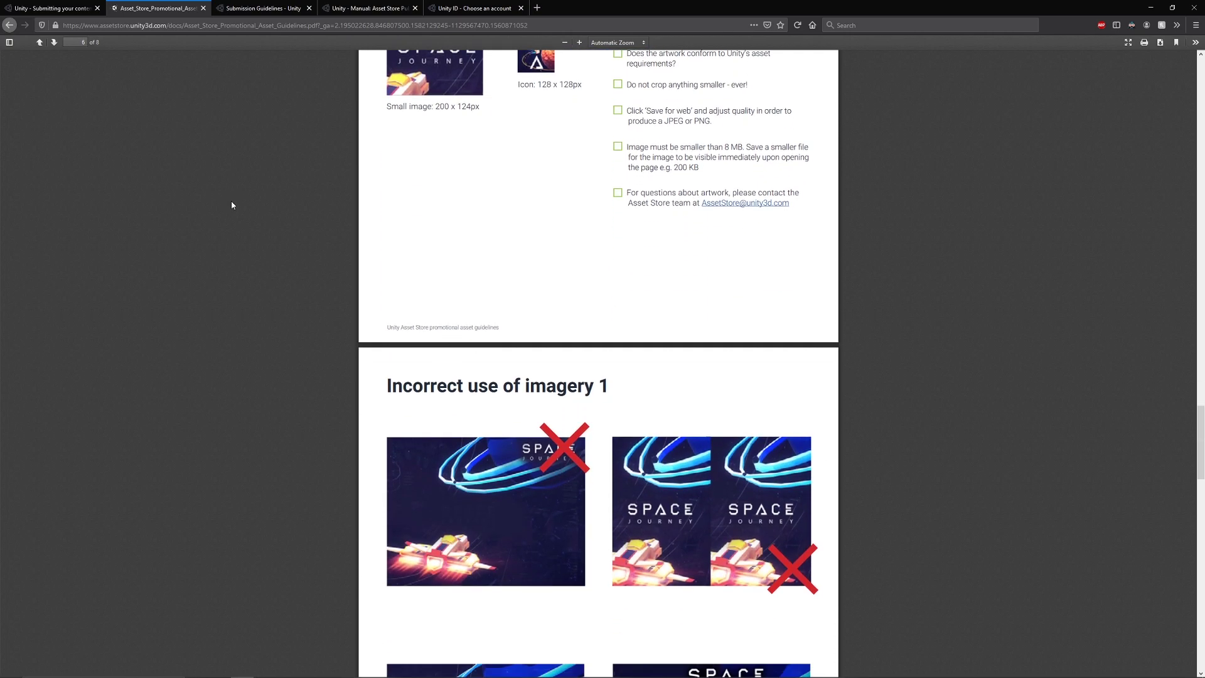
{"action": "scroll", "coordinate": [229, 201], "scroll_direction": "down", "scroll_amount": 2}
{"action": "key", "text": "ctrl+shift+Tab"}
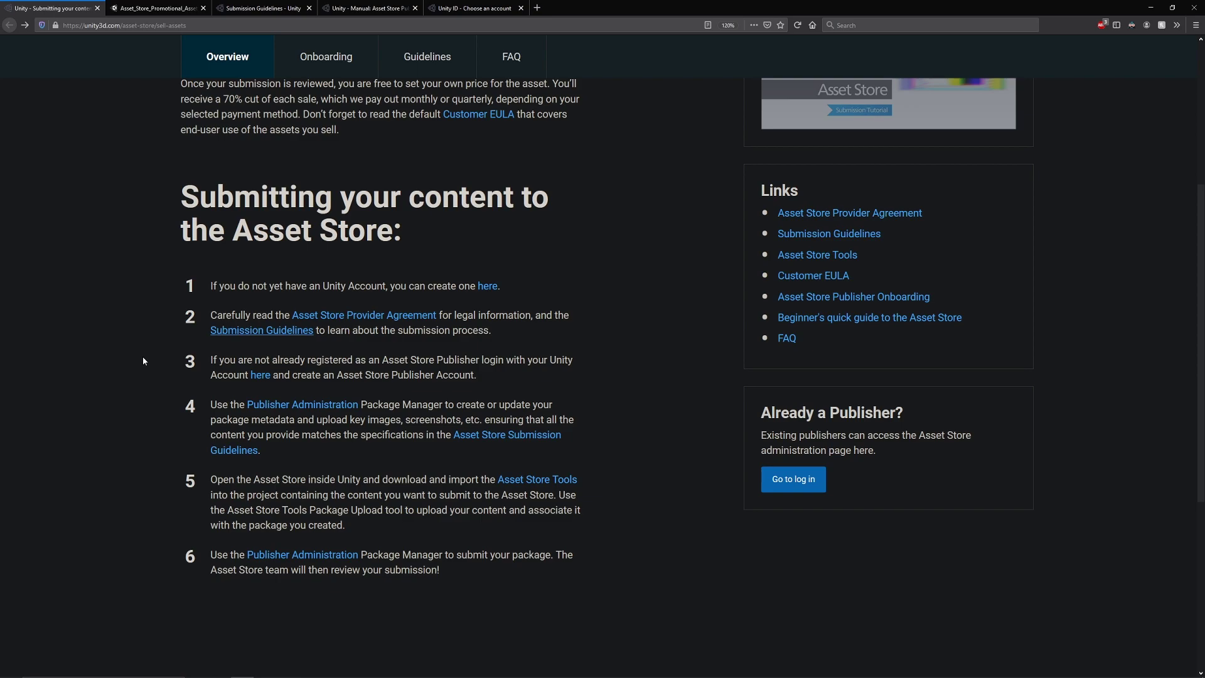
Autoscroll the Asset Store Publishing Guide down through Uploading a package to the Summary.
{"action": "scroll", "coordinate": [143, 361], "scroll_direction": "down", "scroll_amount": 1}
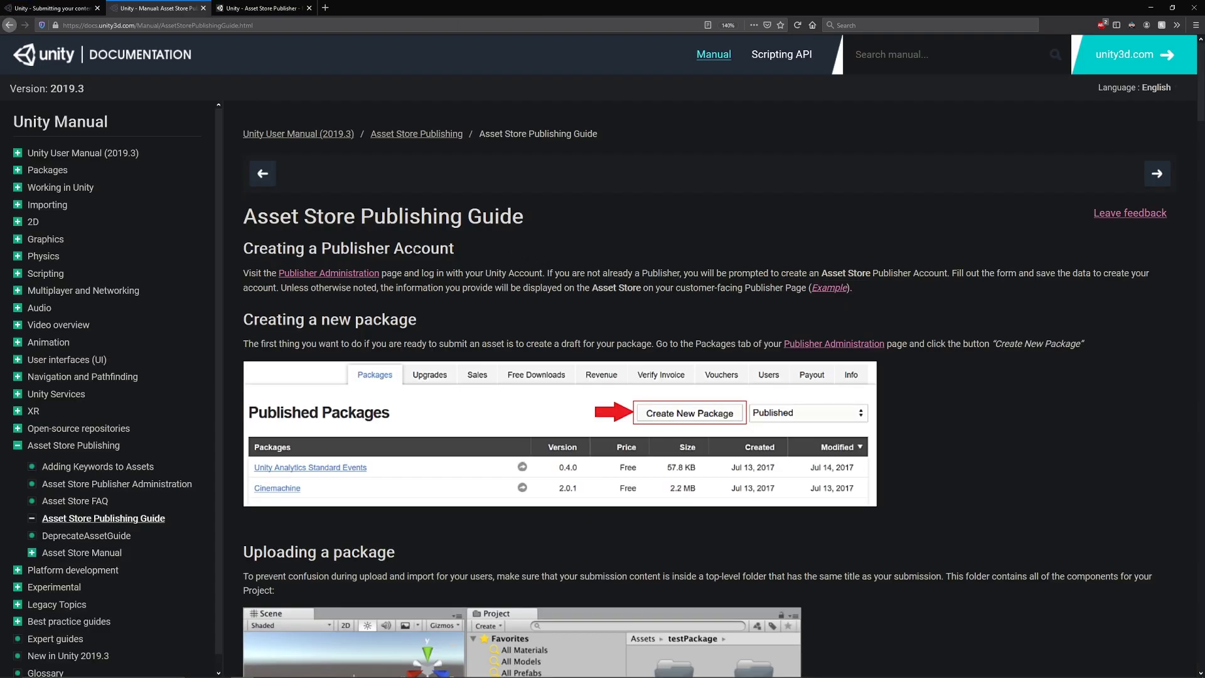
{"action": "middle_click", "coordinate": [1190, 271]}
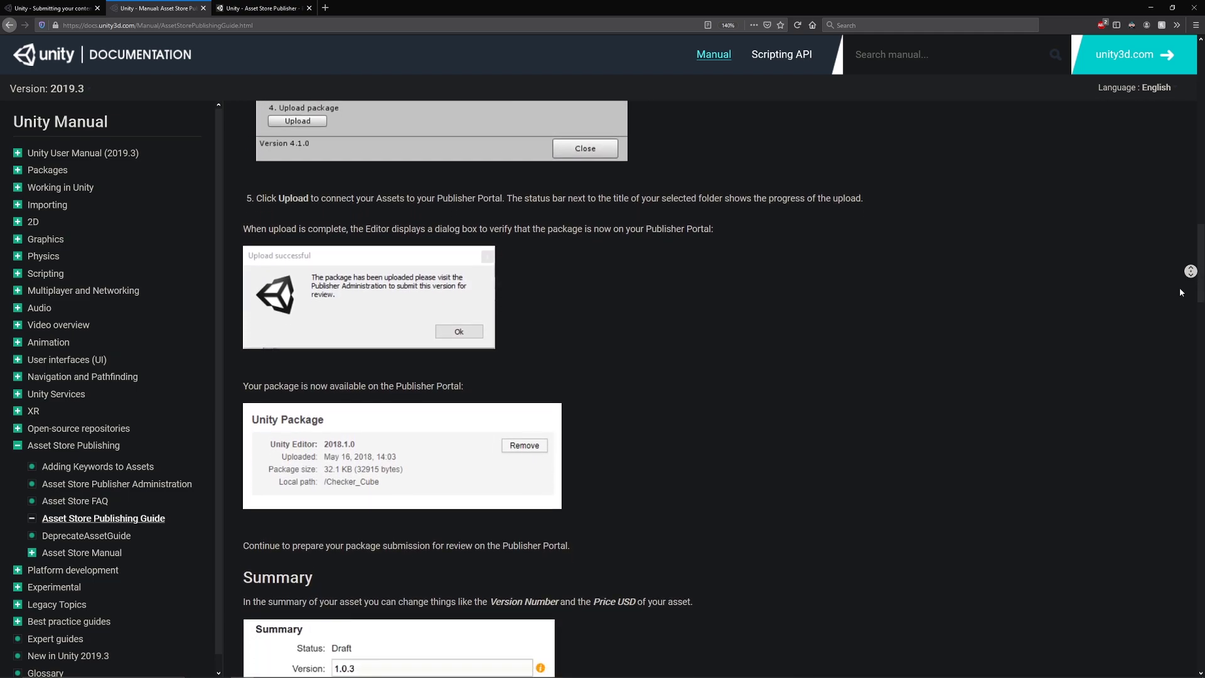
Switch to the Publisher Portal's Packages tab listing the eight published packages.
{"action": "key", "text": "ctrl+Tab"}
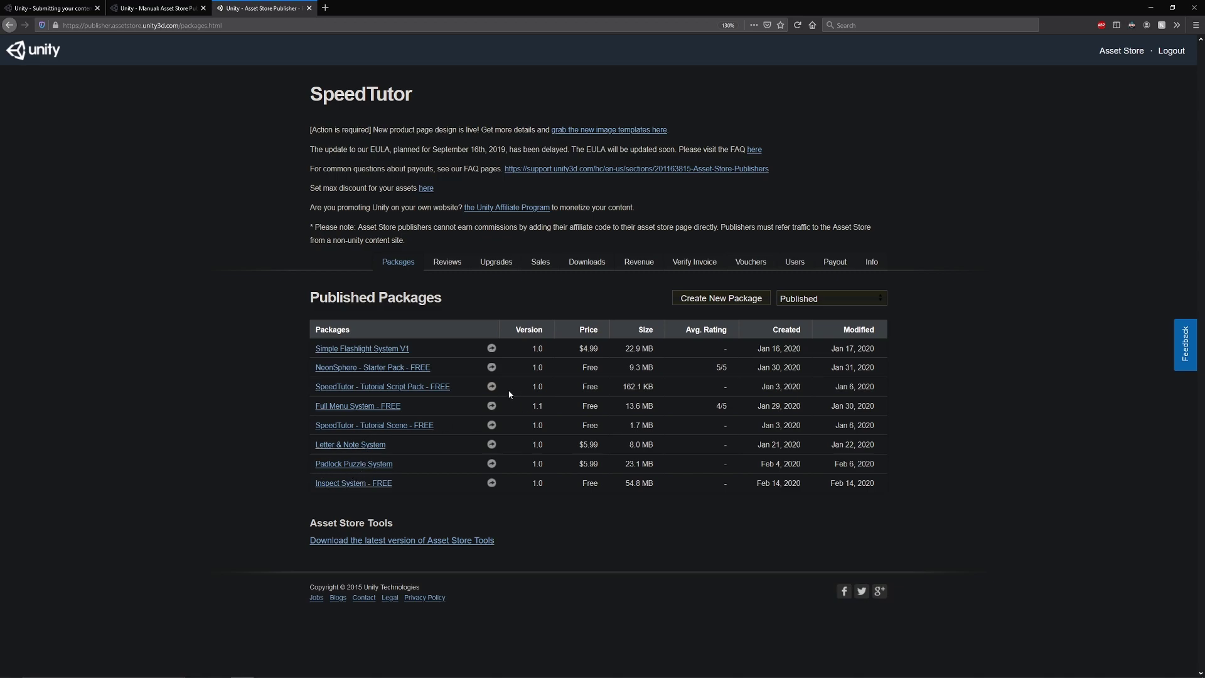
Start a new draft package and look over its form sections.
{"action": "left_click", "coordinate": [707, 298]}
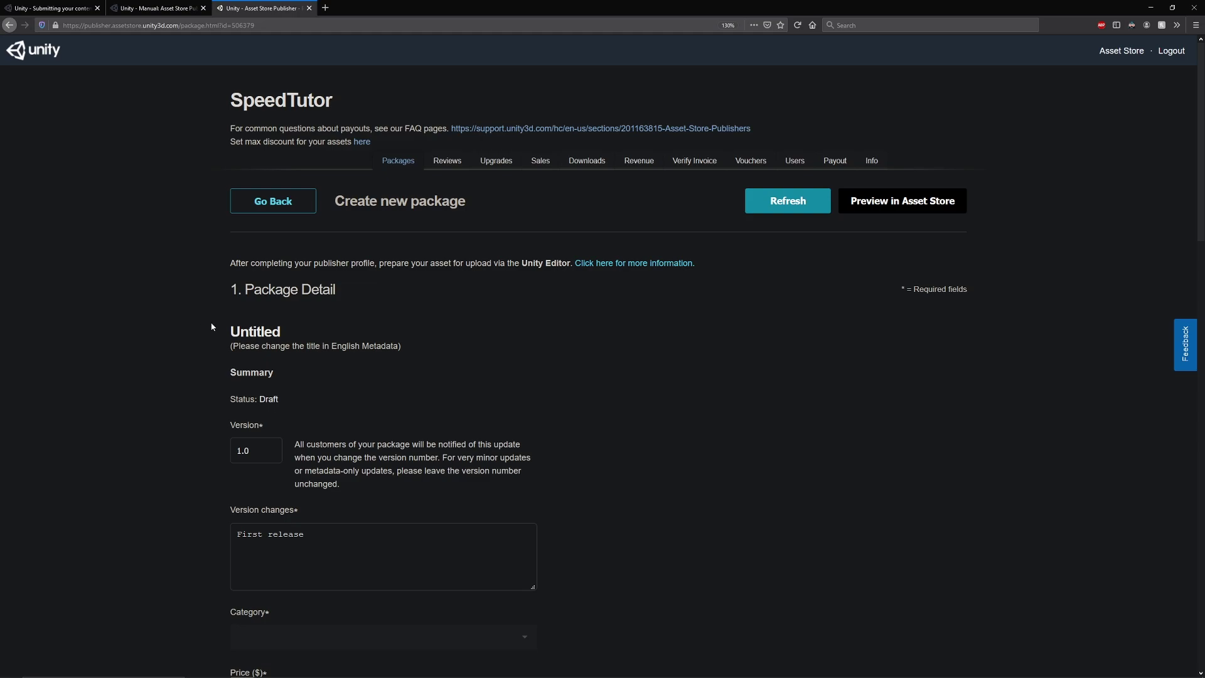
{"action": "middle_click", "coordinate": [164, 178]}
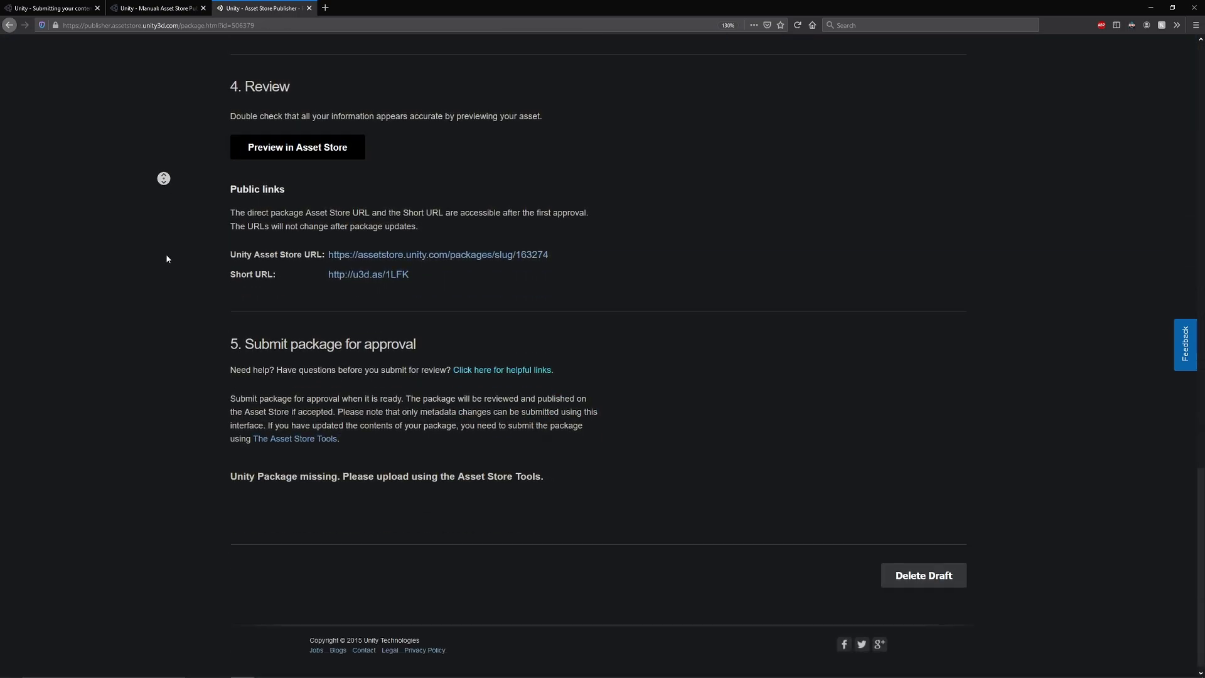
{"action": "left_click", "coordinate": [161, 142]}
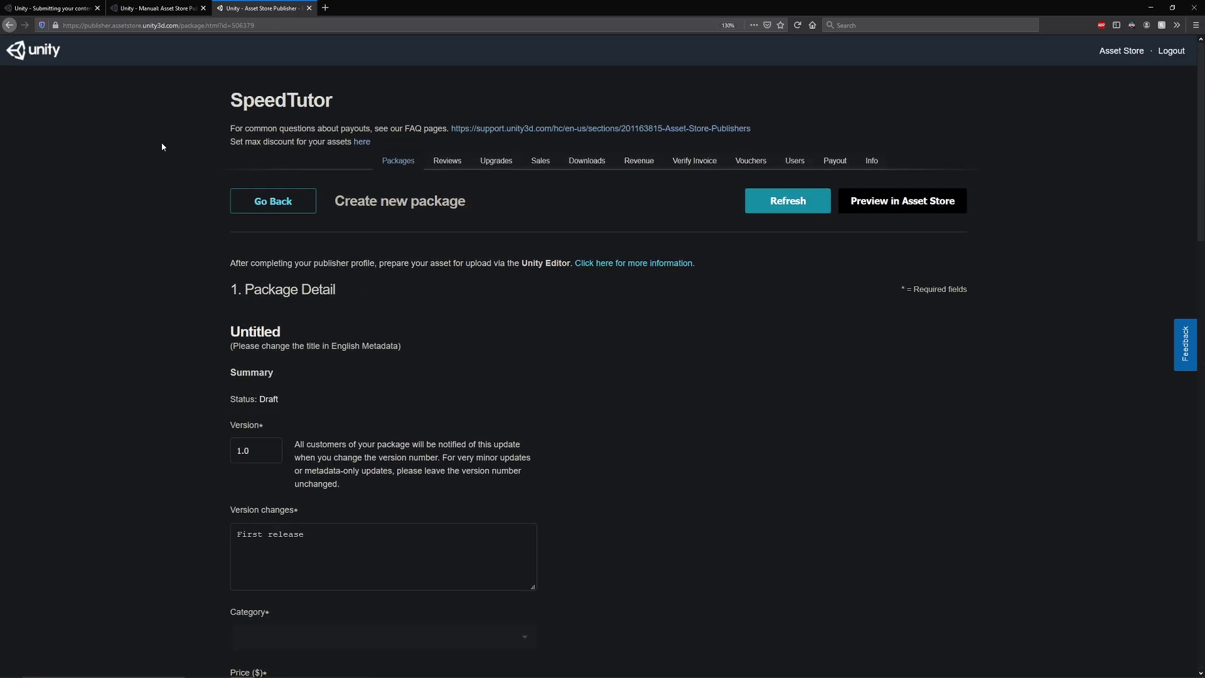
{"action": "scroll", "coordinate": [175, 217], "scroll_direction": "down", "scroll_amount": 4}
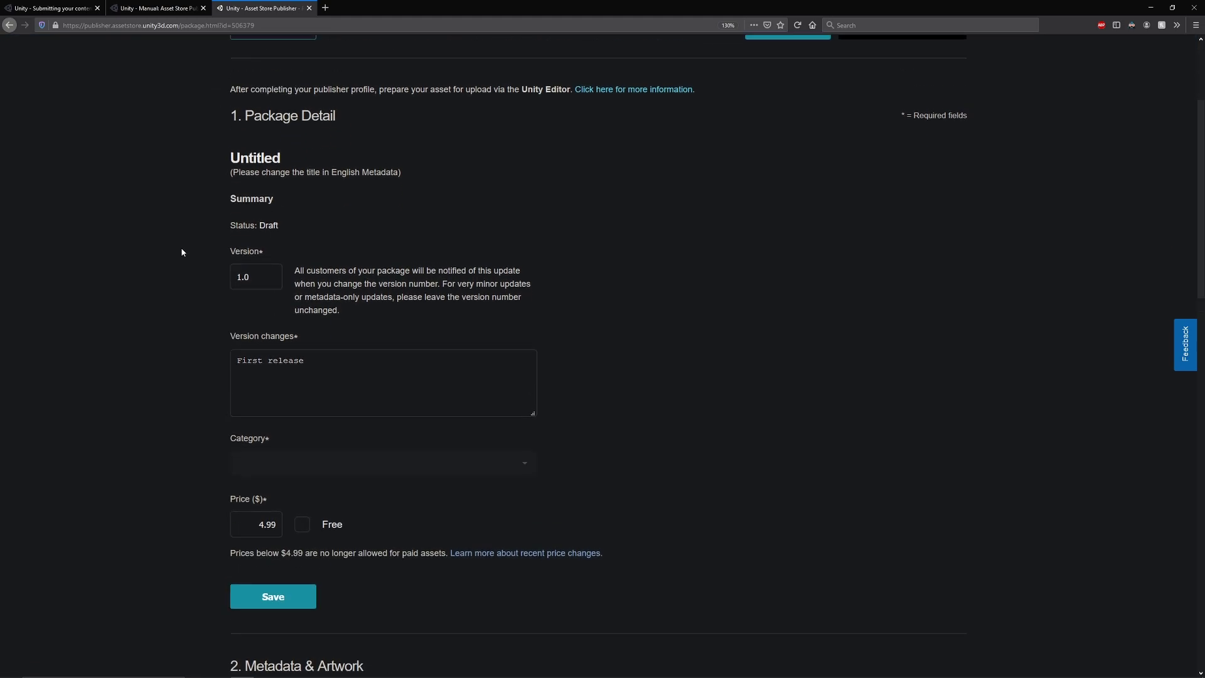
{"action": "scroll", "coordinate": [181, 247], "scroll_direction": "up", "scroll_amount": 1}
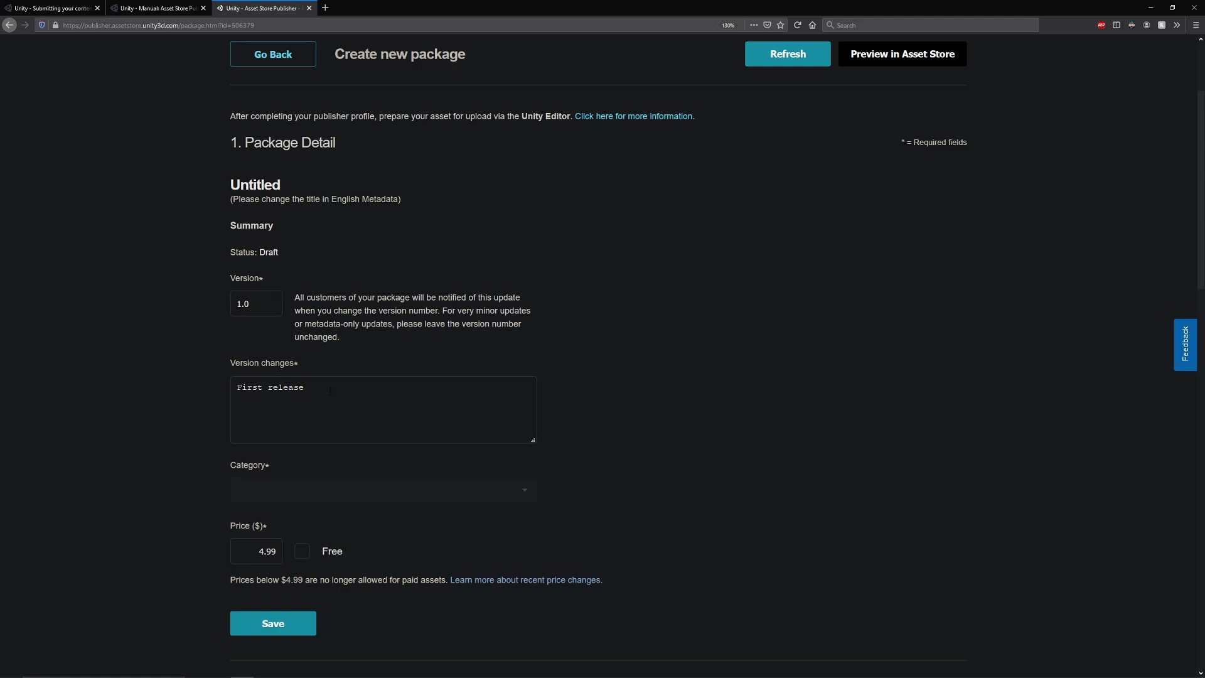
{"action": "scroll", "coordinate": [330, 391], "scroll_direction": "down", "scroll_amount": 5}
Set the category to 3D Models/Props/Exterior, mark the package Free, and save it.
{"action": "left_click", "coordinate": [273, 276]}
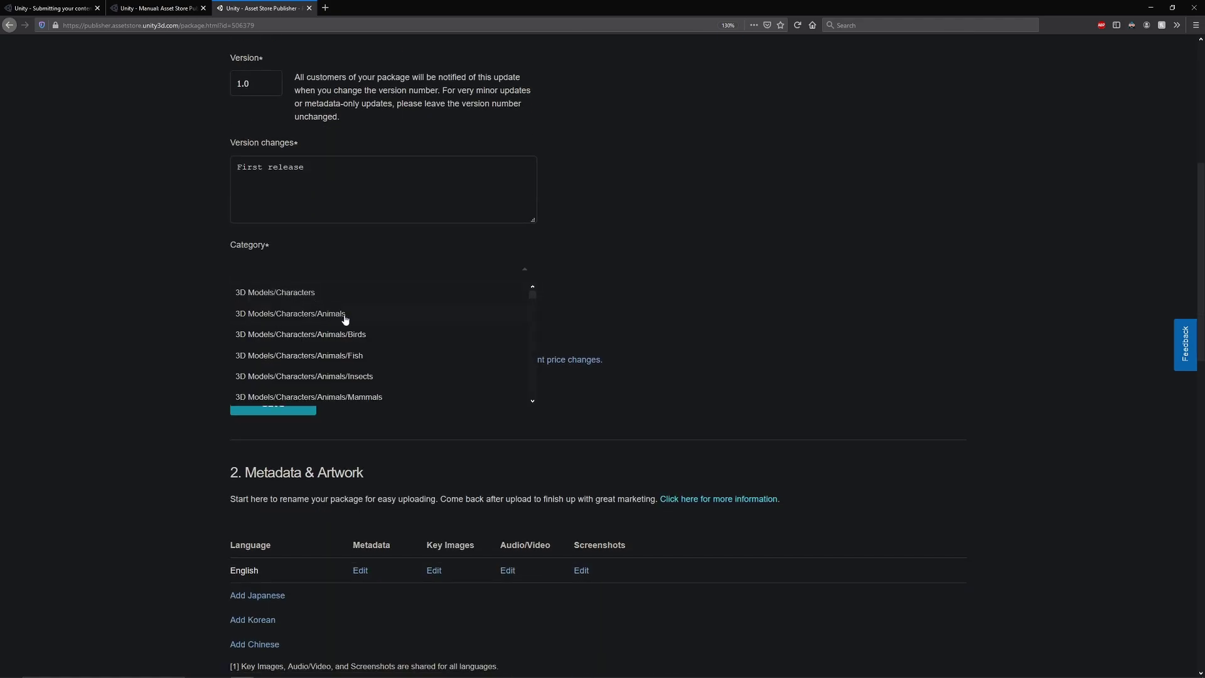
{"action": "scroll", "coordinate": [351, 320], "scroll_direction": "down", "scroll_amount": 3}
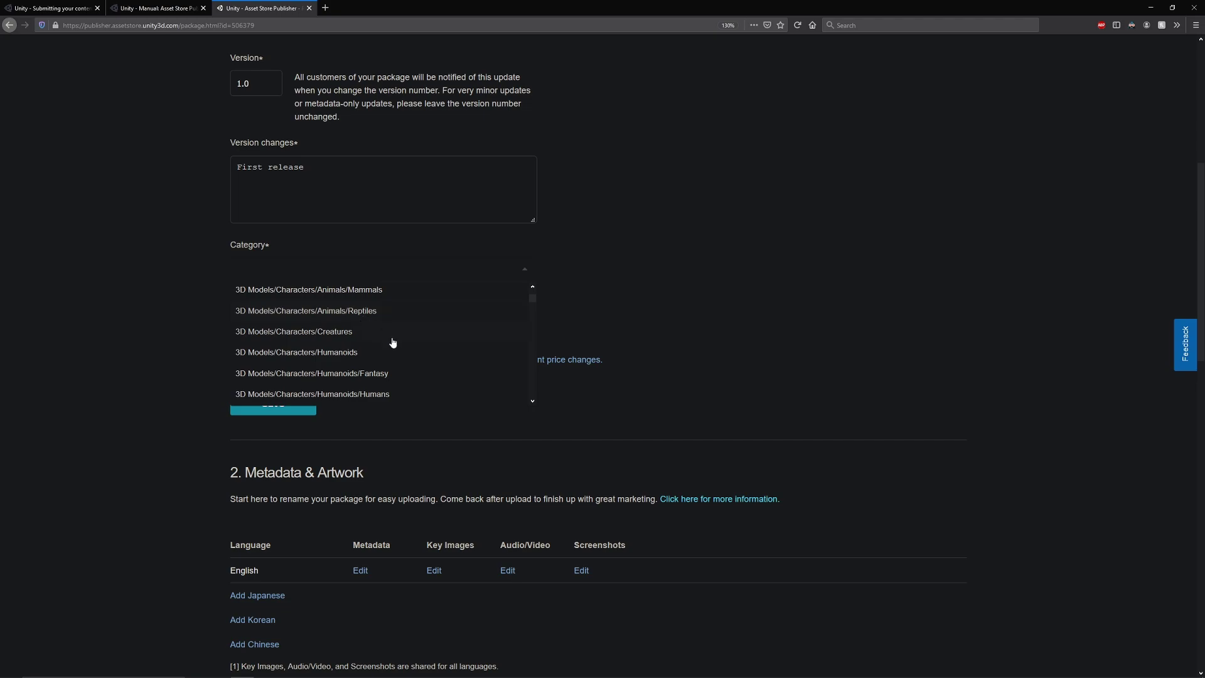
{"action": "scroll", "coordinate": [352, 349], "scroll_direction": "down", "scroll_amount": 10}
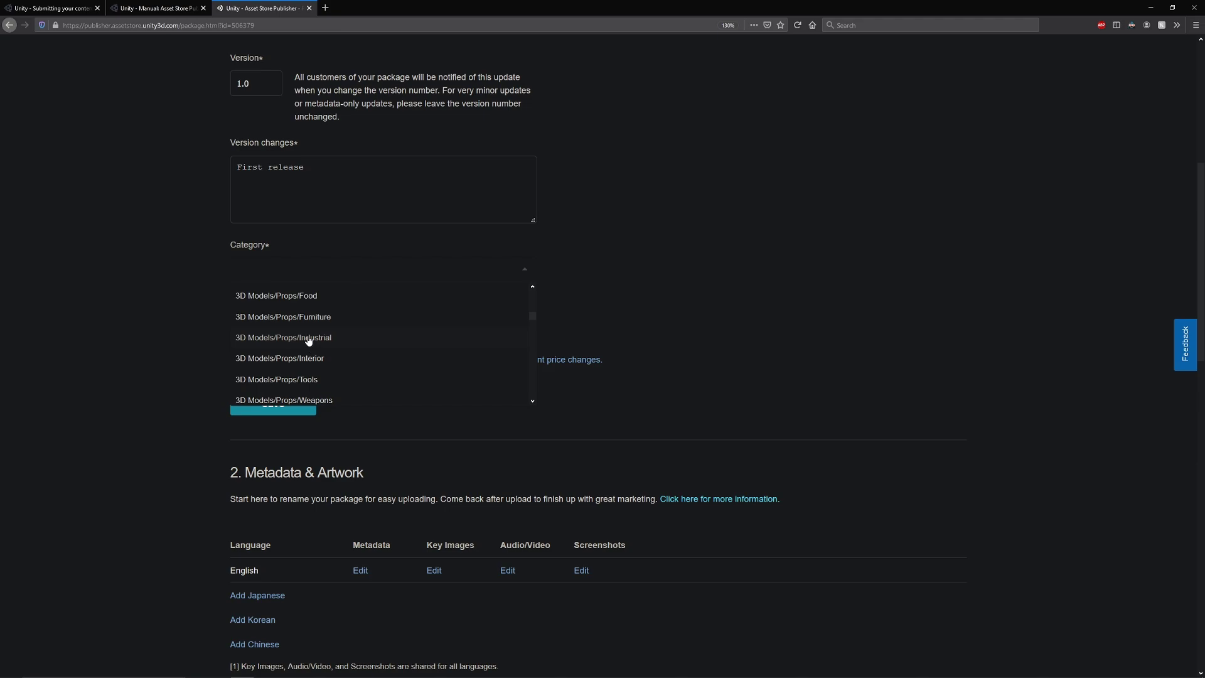
{"action": "scroll", "coordinate": [320, 339], "scroll_direction": "up", "scroll_amount": 2}
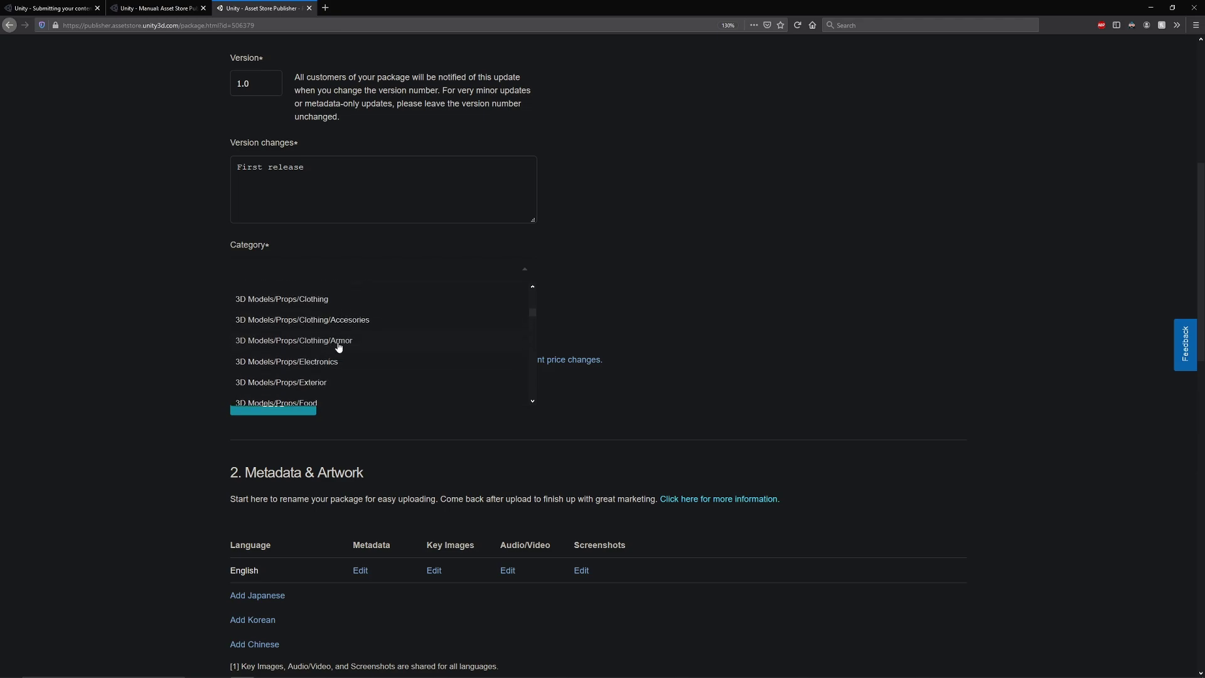
{"action": "left_click", "coordinate": [319, 382]}
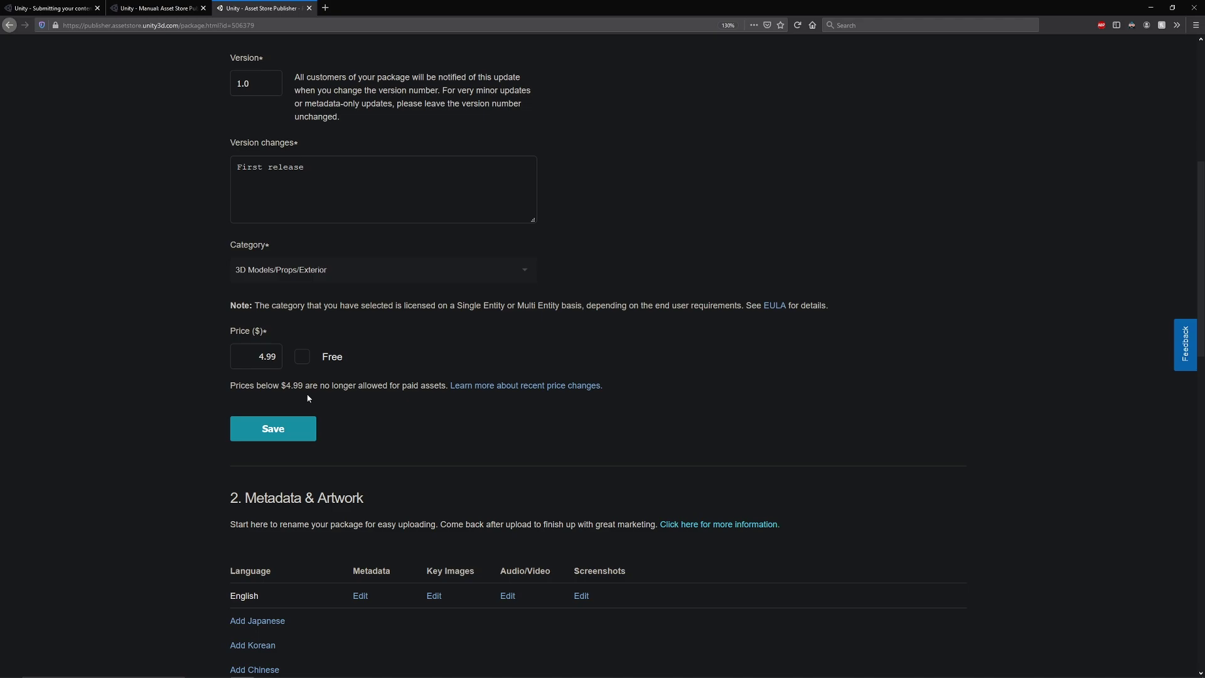
{"action": "left_click", "coordinate": [303, 357]}
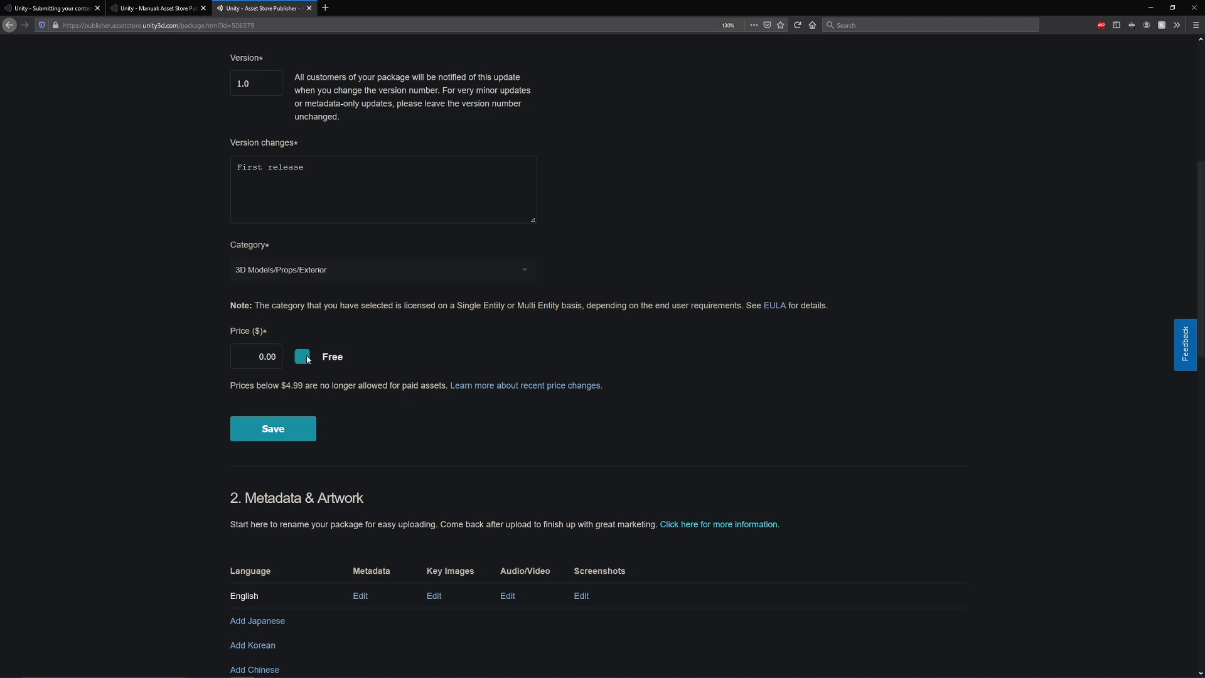
{"action": "left_click", "coordinate": [280, 432]}
{"action": "key", "text": "Return"}
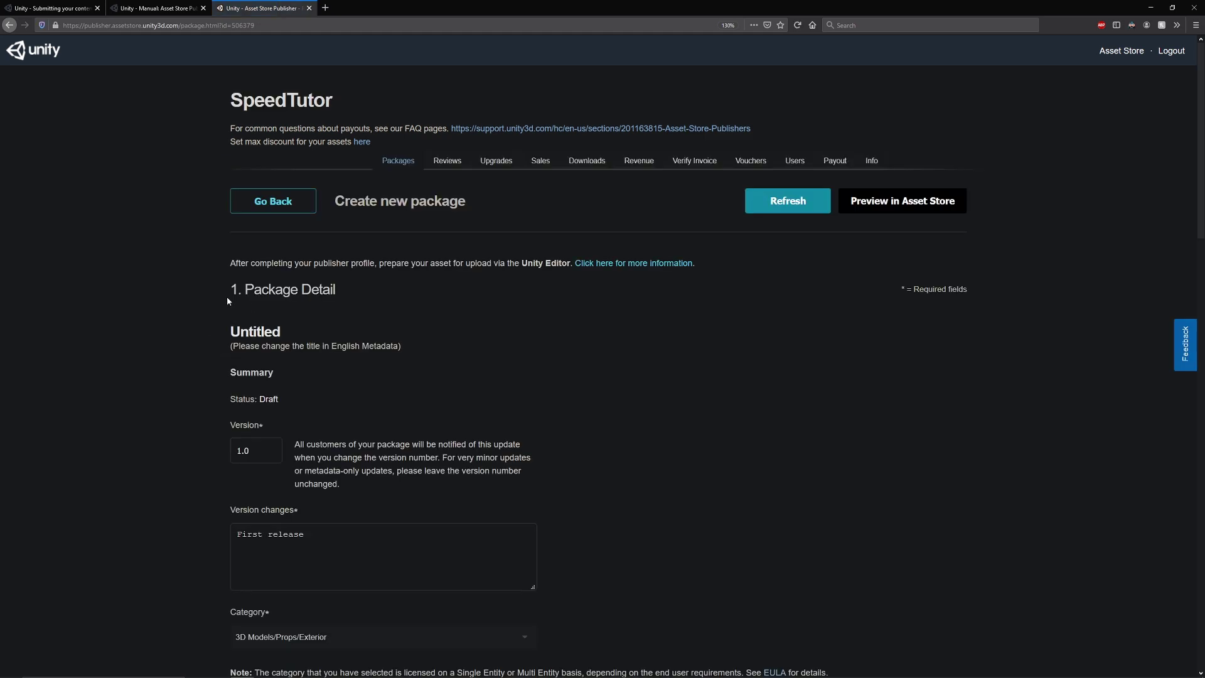
Scroll down the draft package page to Metadata & Artwork listing English.
{"action": "scroll", "coordinate": [194, 307], "scroll_direction": "down", "scroll_amount": 3}
{"action": "scroll", "coordinate": [188, 423], "scroll_direction": "down", "scroll_amount": 10}
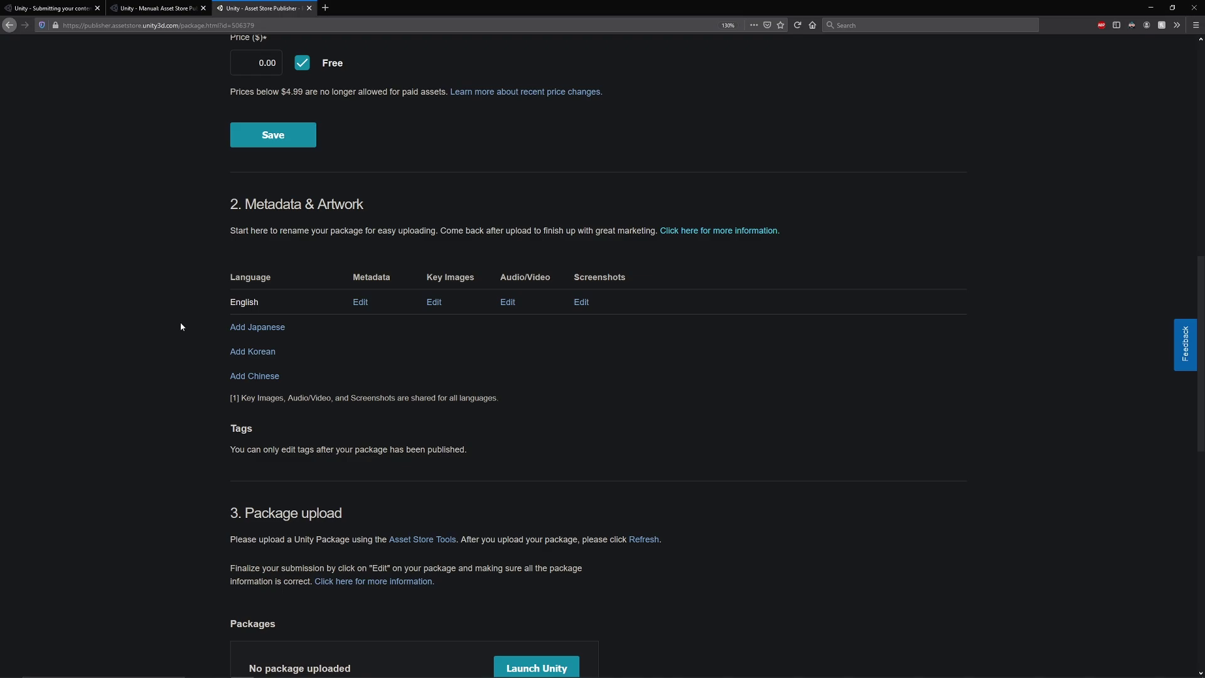
{"action": "scroll", "coordinate": [180, 322], "scroll_direction": "up", "scroll_amount": 4}
{"action": "scroll", "coordinate": [177, 317], "scroll_direction": "down", "scroll_amount": 4}
{"action": "scroll", "coordinate": [177, 324], "scroll_direction": "down", "scroll_amount": 2}
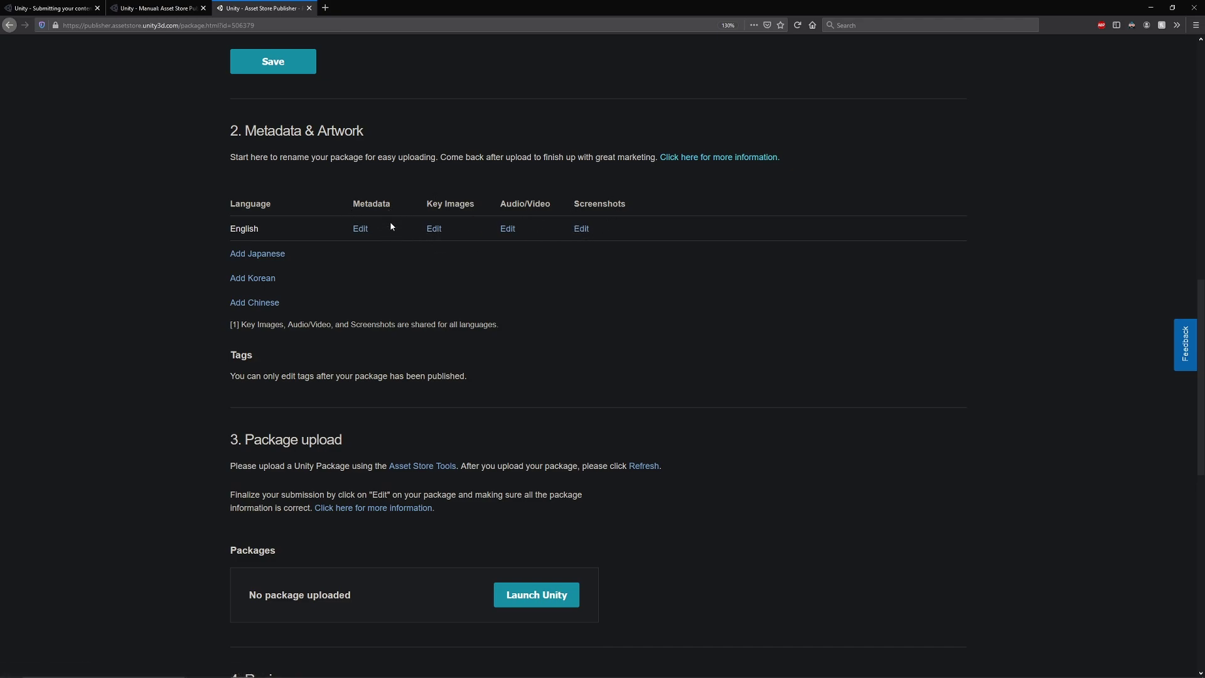
Open the English metadata, retype the Untitled title as 'SpeedTutor Tutorial S', and close the duplicate tab.
{"action": "left_click", "coordinate": [360, 229]}
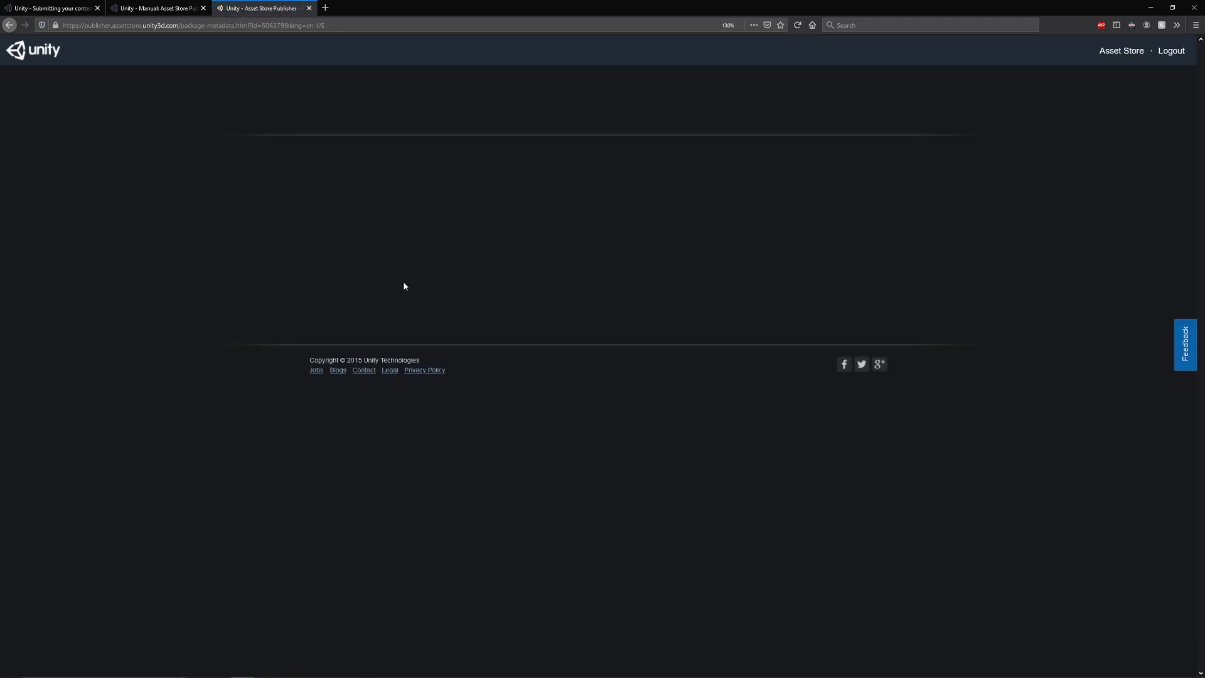
{"action": "left_click_drag", "start_coordinate": [436, 243], "coordinate": [253, 241]}
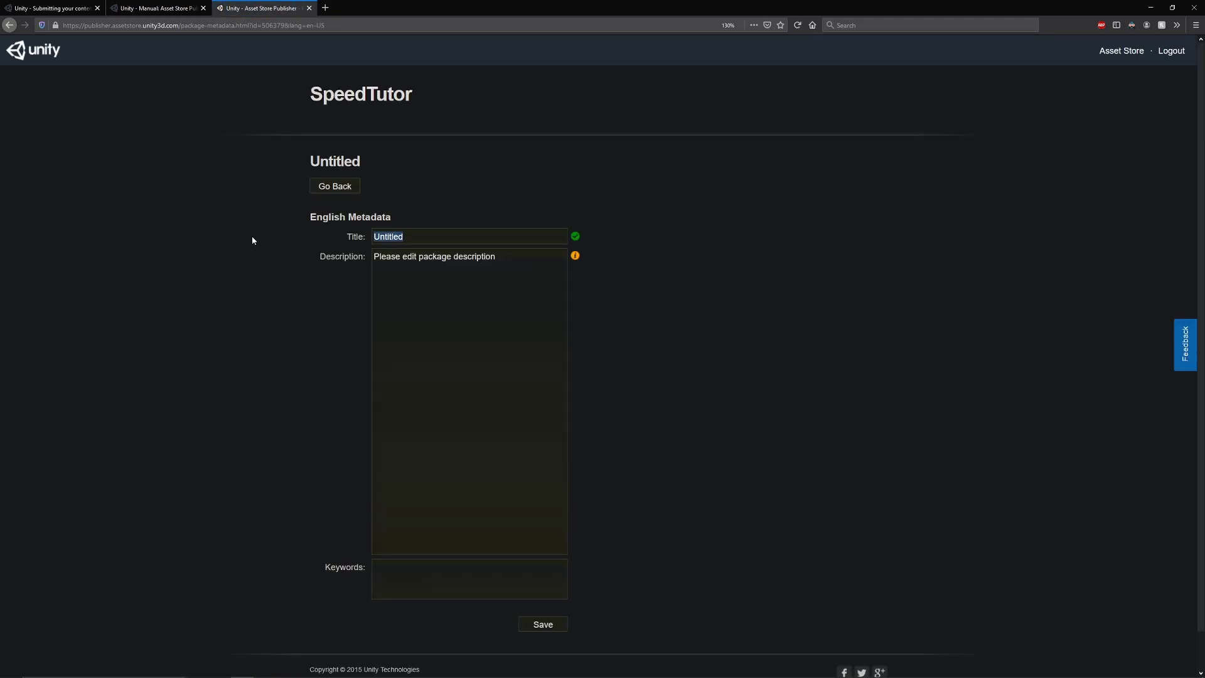
{"action": "type", "text": "SpeedTutor - Tutorial Scene - FREE"}
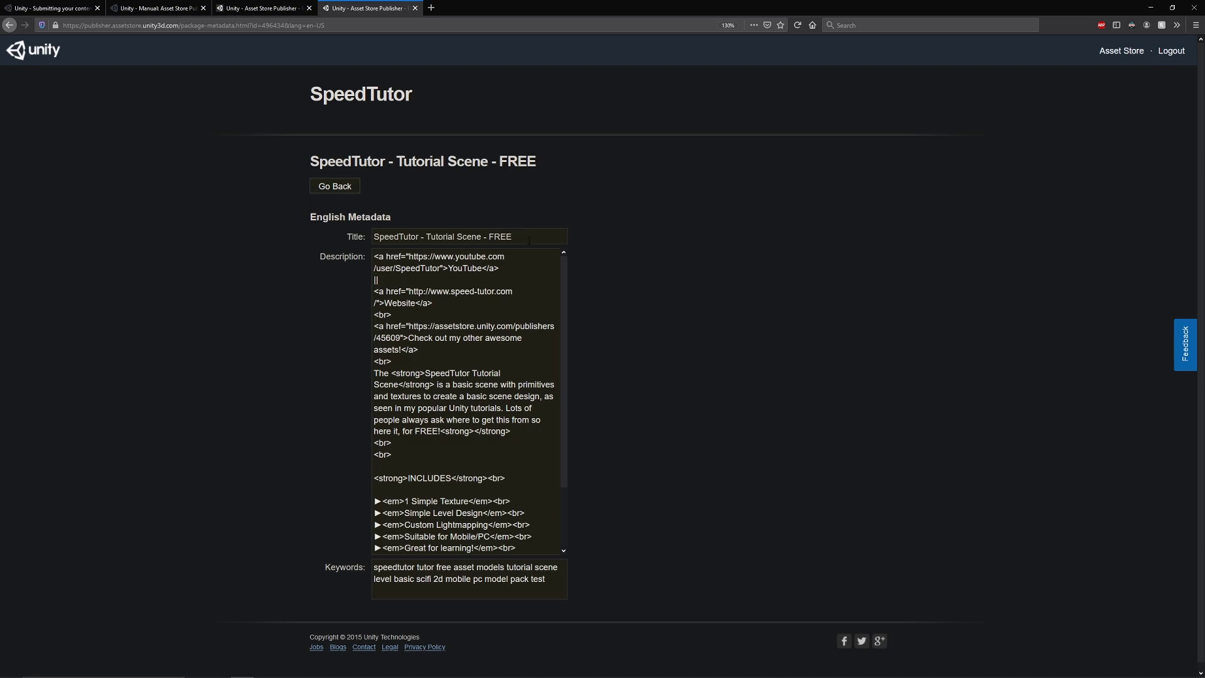
{"action": "key", "text": "ctrl+w"}
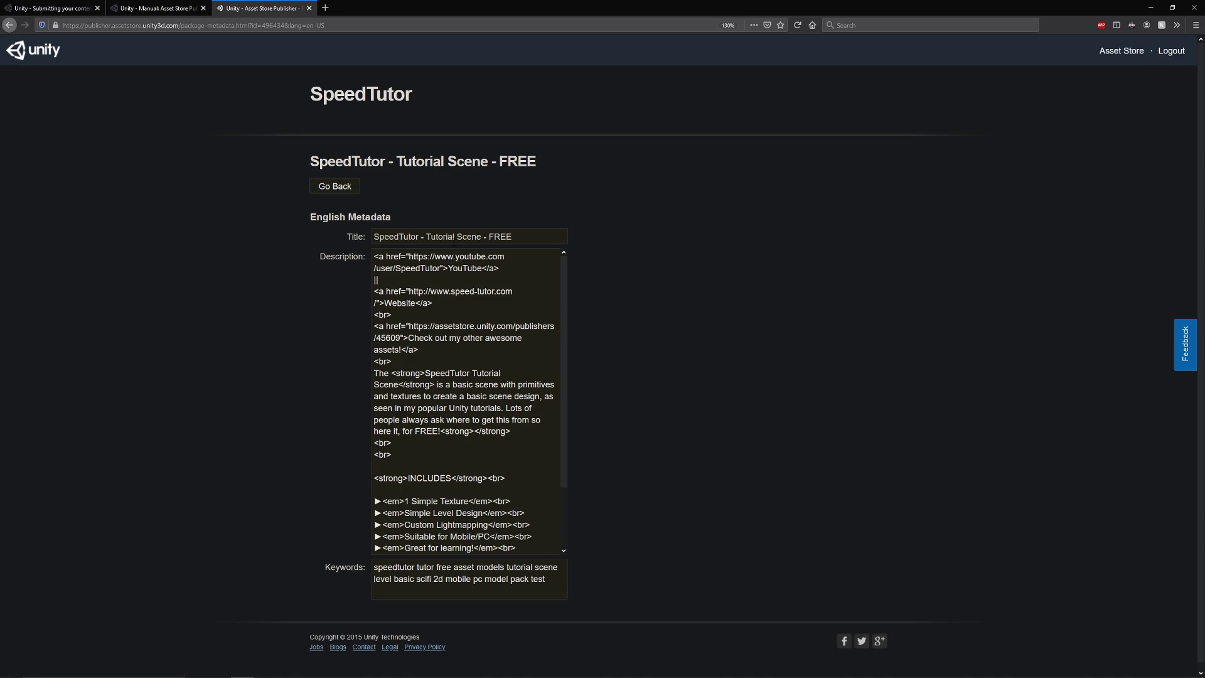
Review the HTML description, selecting its opening YouTube link and a <br> tag.
{"action": "left_click_drag", "start_coordinate": [374, 256], "coordinate": [510, 271]}
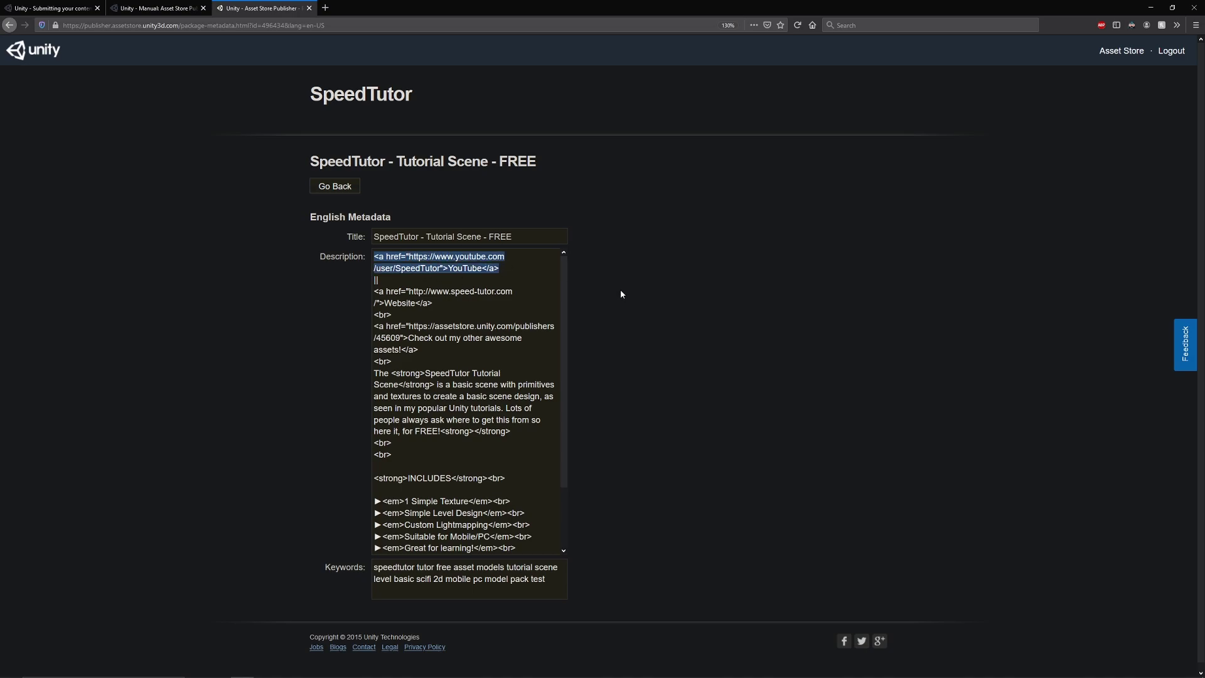
{"action": "left_click_drag", "start_coordinate": [400, 364], "coordinate": [358, 363]}
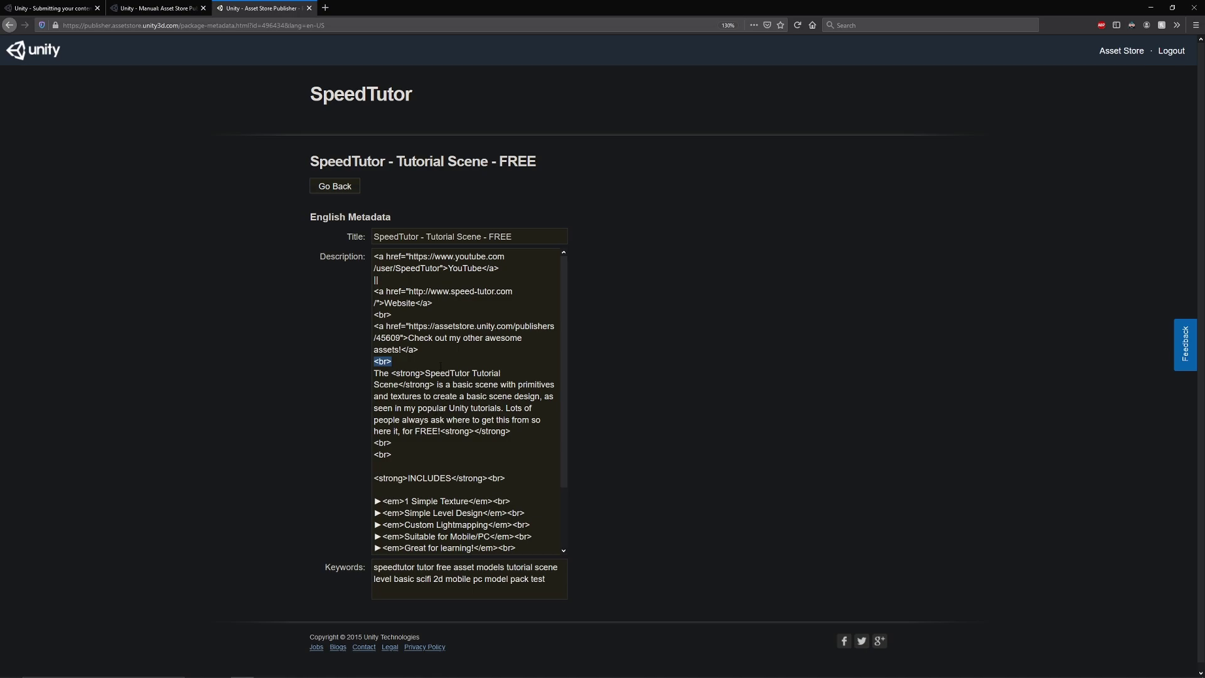
{"action": "scroll", "coordinate": [436, 366], "scroll_direction": "down", "scroll_amount": 2}
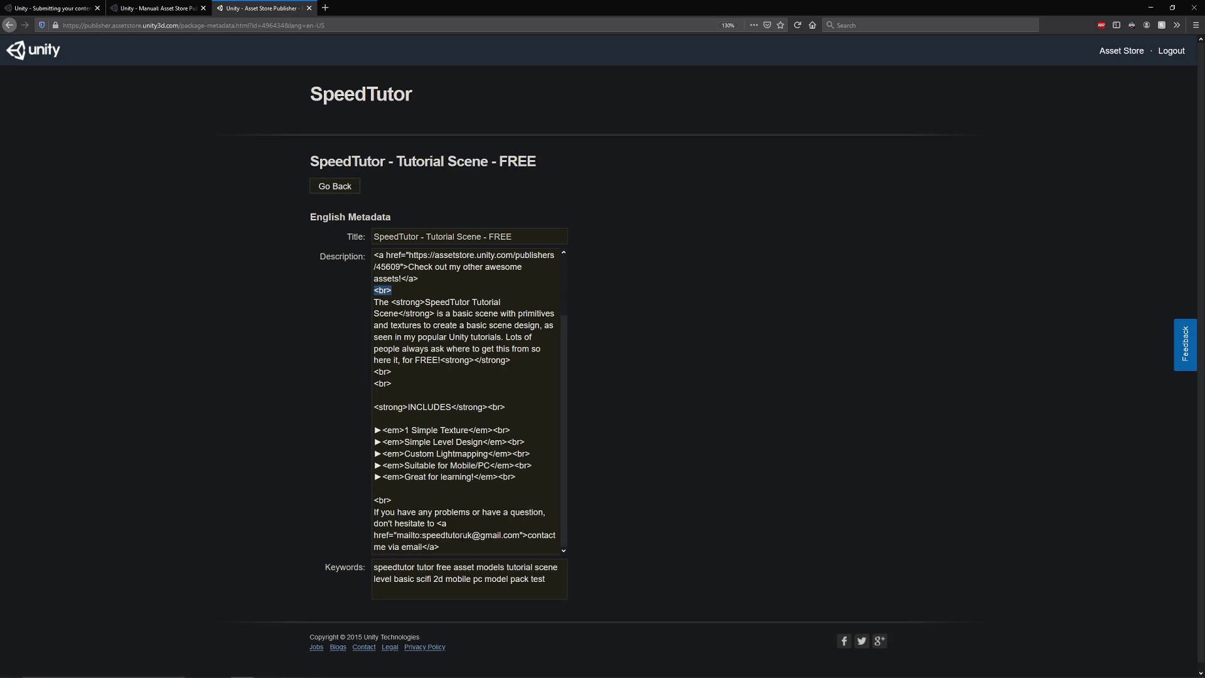
Go back to the package page and browse the Key Images: icon, card, cover and social media.
{"action": "left_click", "coordinate": [348, 190]}
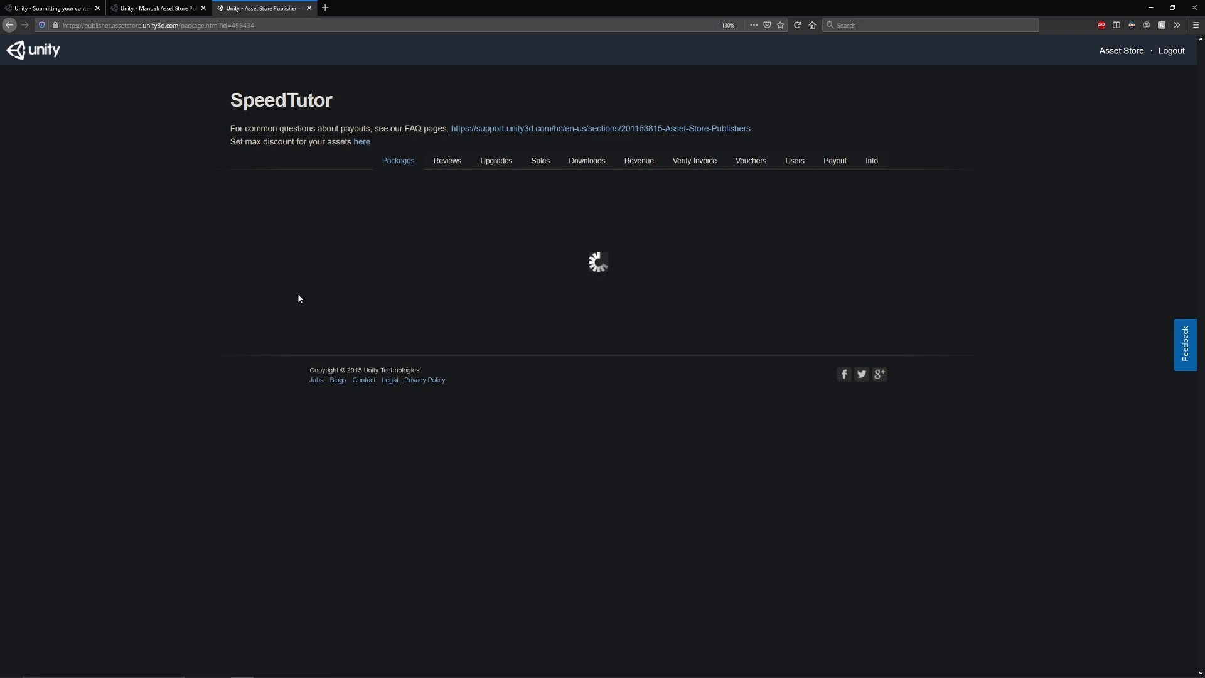
{"action": "scroll", "coordinate": [183, 339], "scroll_direction": "down", "scroll_amount": 7}
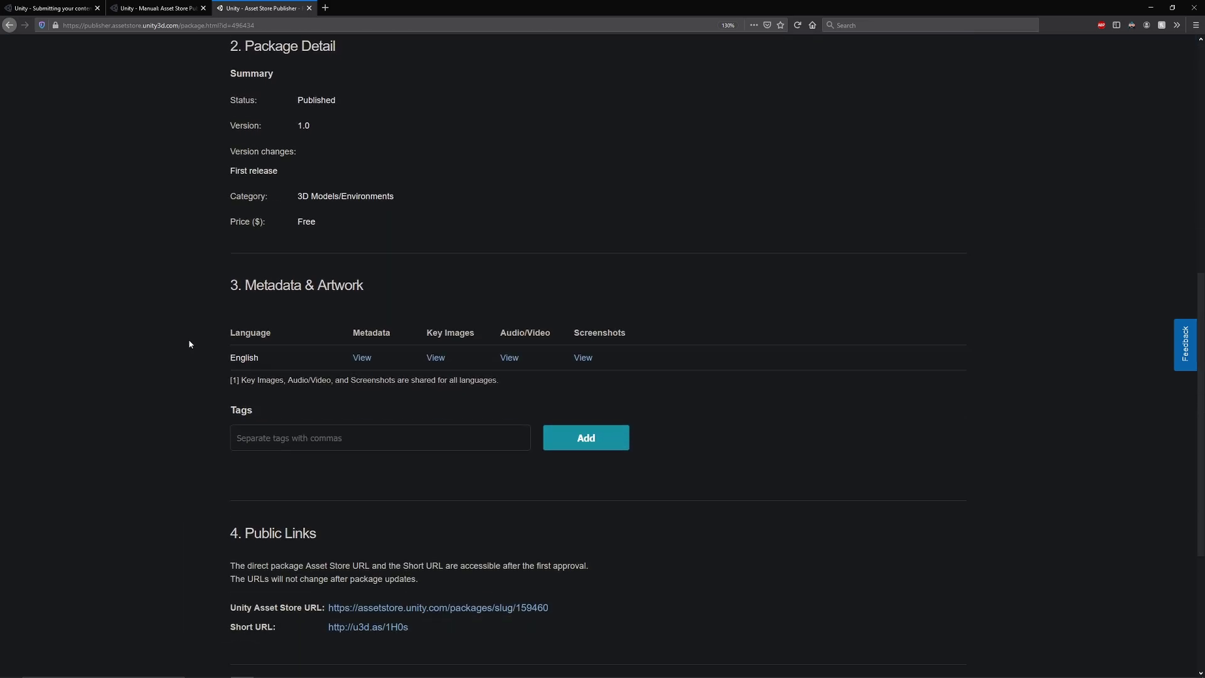
{"action": "left_click", "coordinate": [436, 337]}
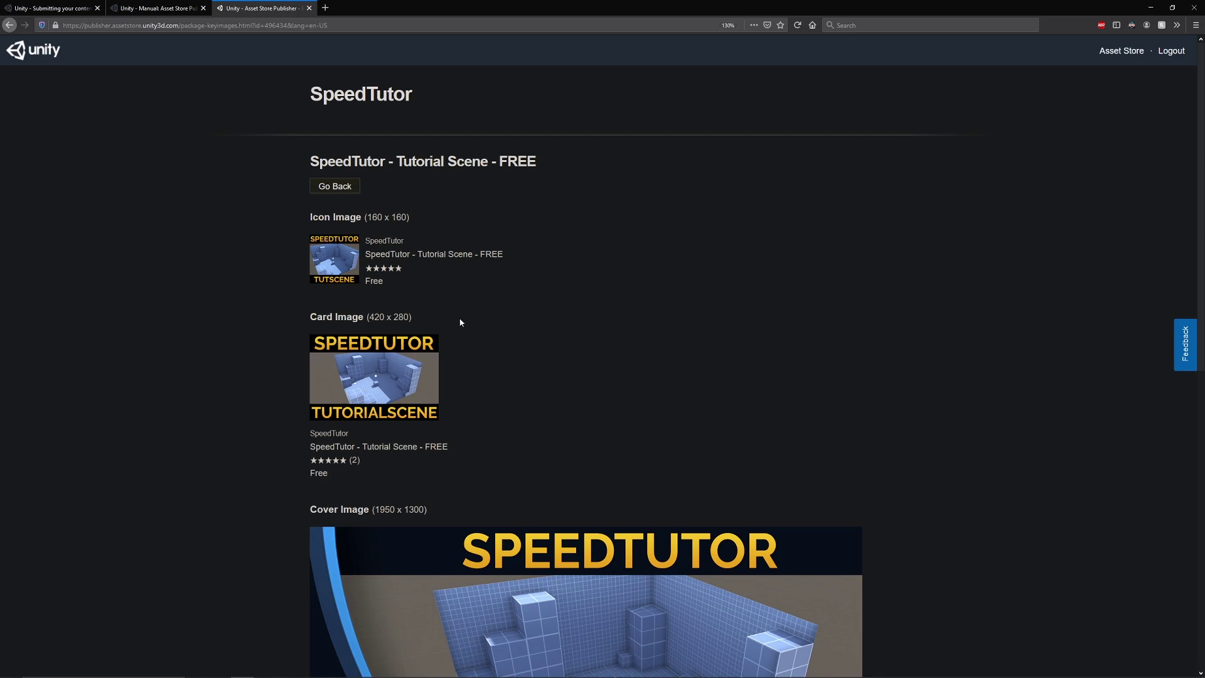
{"action": "scroll", "coordinate": [484, 310], "scroll_direction": "down", "scroll_amount": 2}
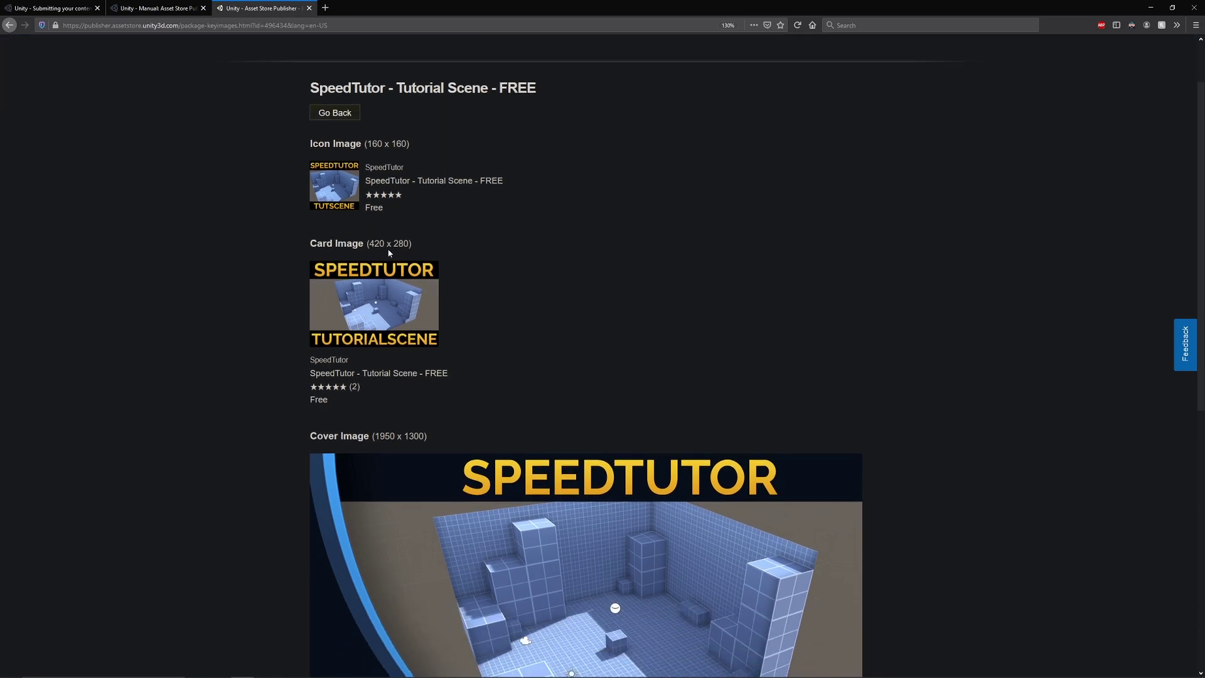
{"action": "scroll", "coordinate": [331, 269], "scroll_direction": "down", "scroll_amount": 5}
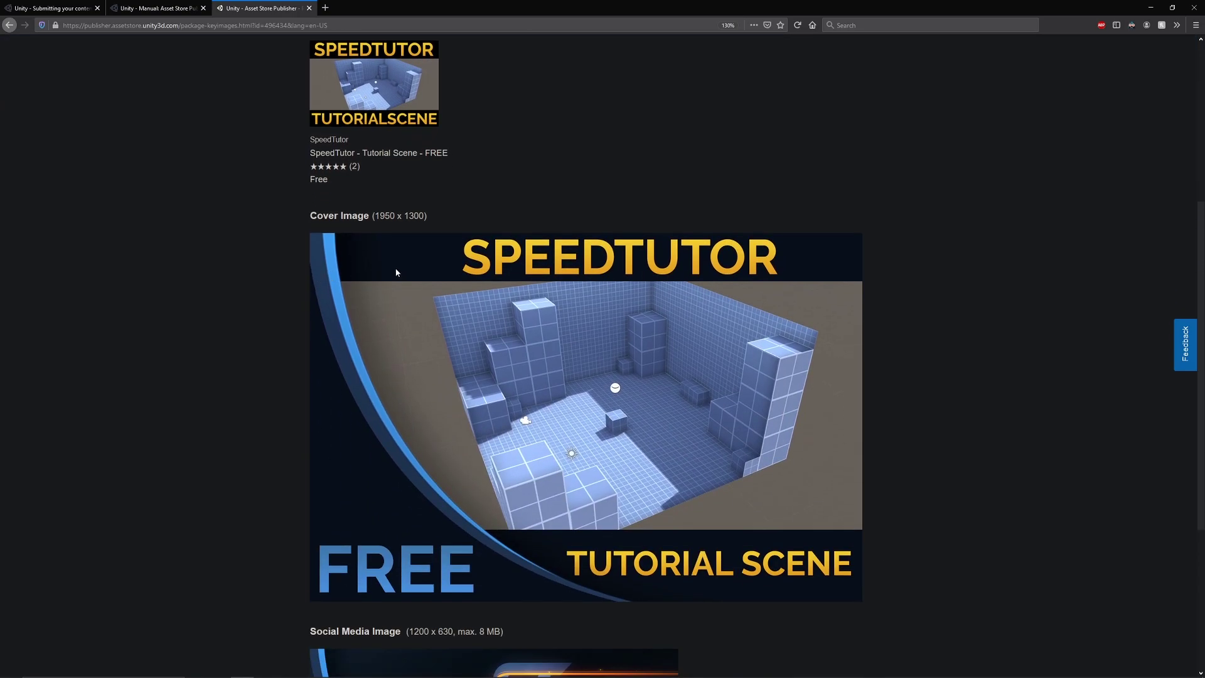
{"action": "scroll", "coordinate": [396, 271], "scroll_direction": "down", "scroll_amount": 5}
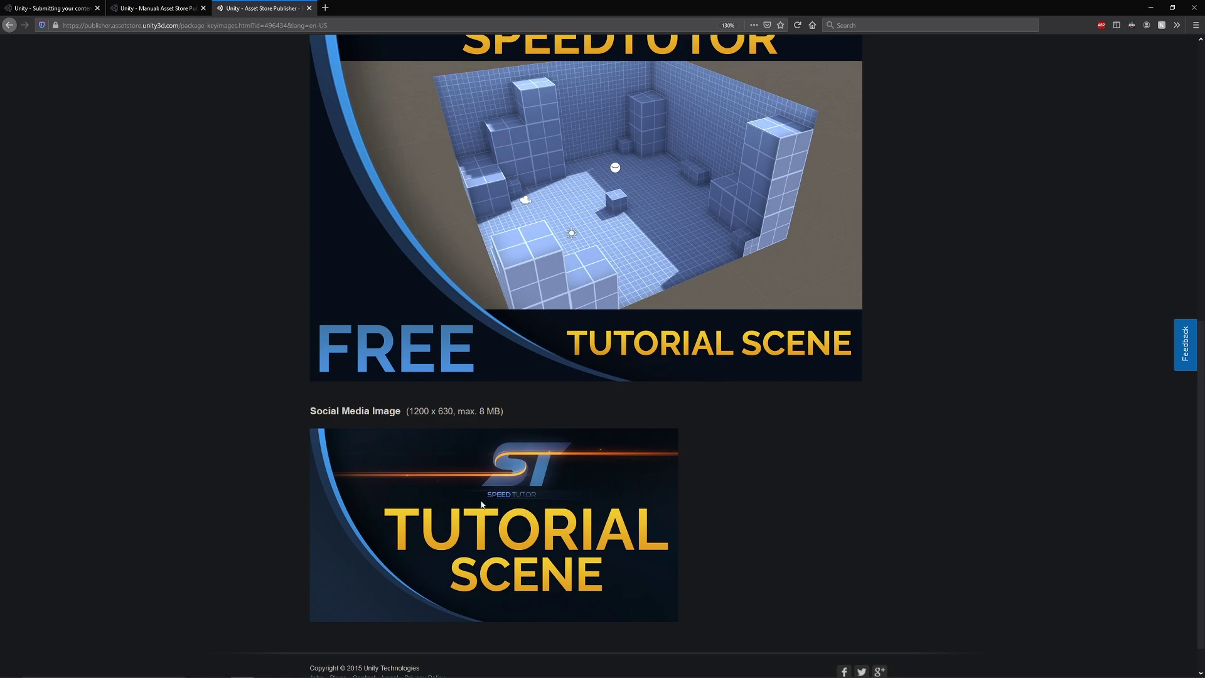
{"action": "scroll", "coordinate": [540, 529], "scroll_direction": "up", "scroll_amount": 3}
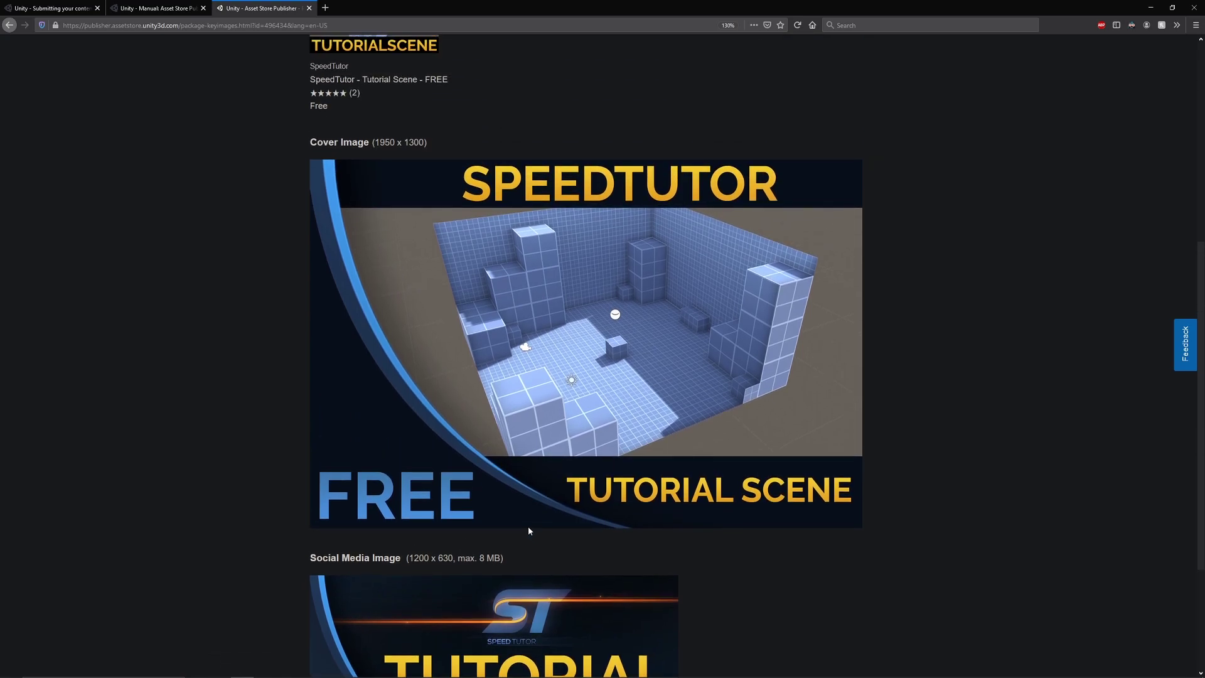
{"action": "scroll", "coordinate": [528, 531], "scroll_direction": "up", "scroll_amount": 3}
{"action": "scroll", "coordinate": [456, 401], "scroll_direction": "down", "scroll_amount": 3}
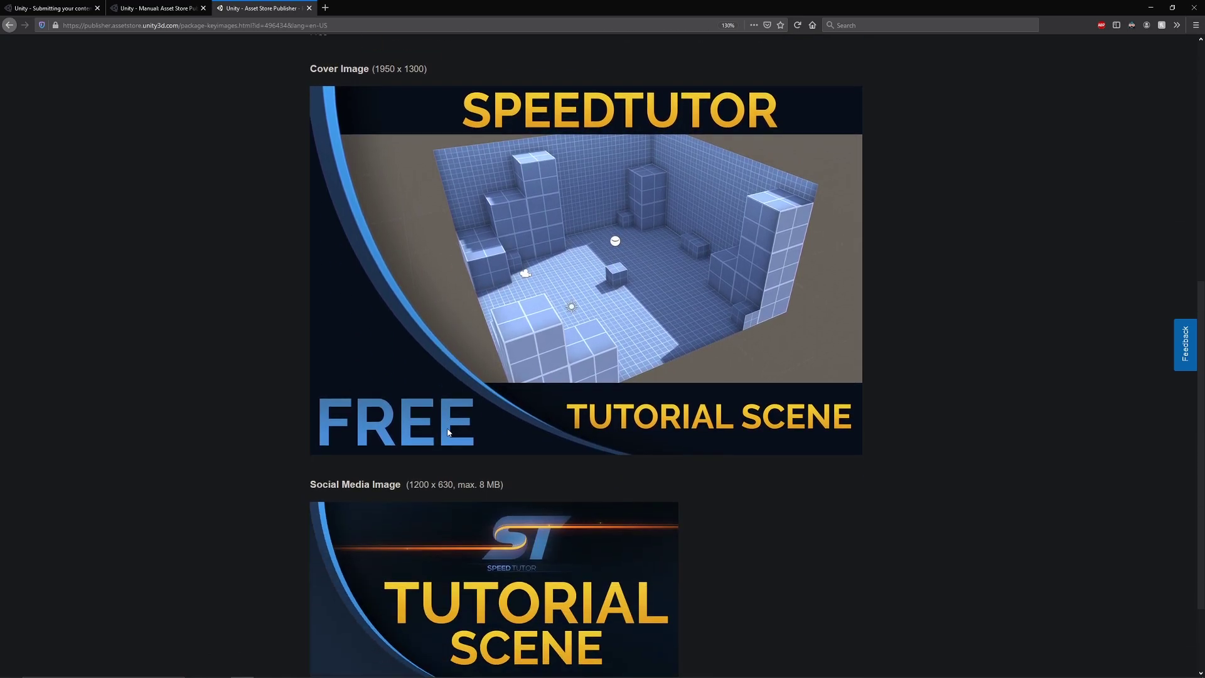
{"action": "scroll", "coordinate": [451, 446], "scroll_direction": "up", "scroll_amount": 5}
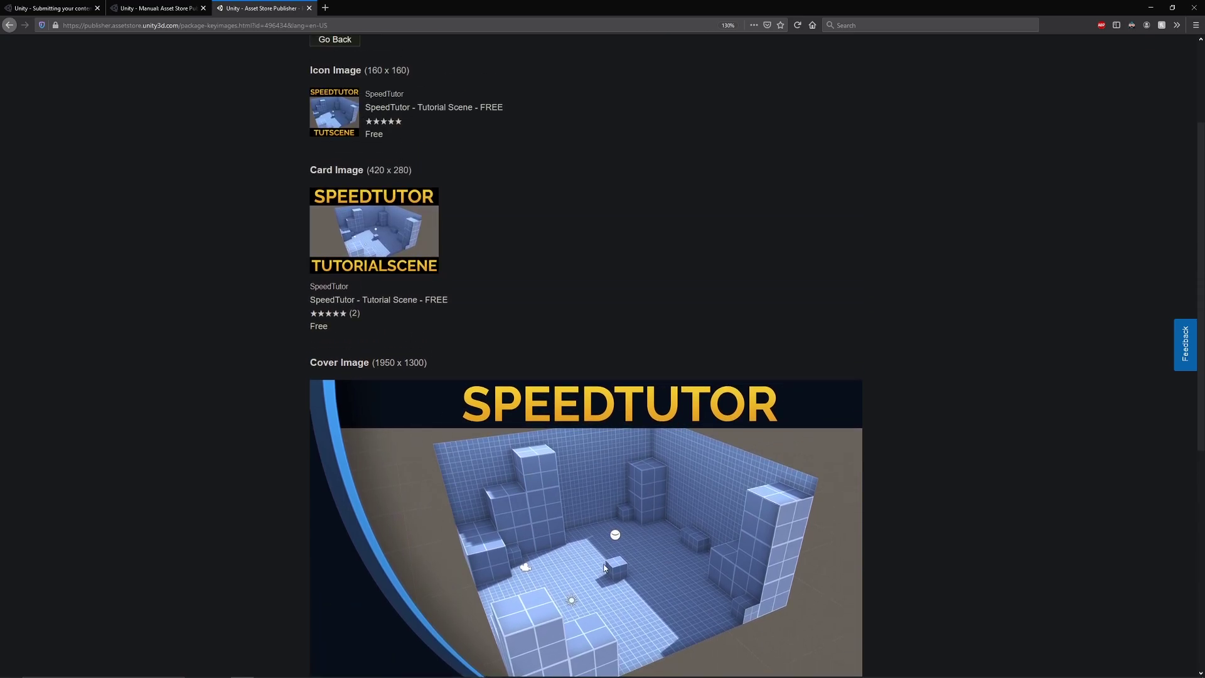
{"action": "scroll", "coordinate": [433, 458], "scroll_direction": "up", "scroll_amount": 3}
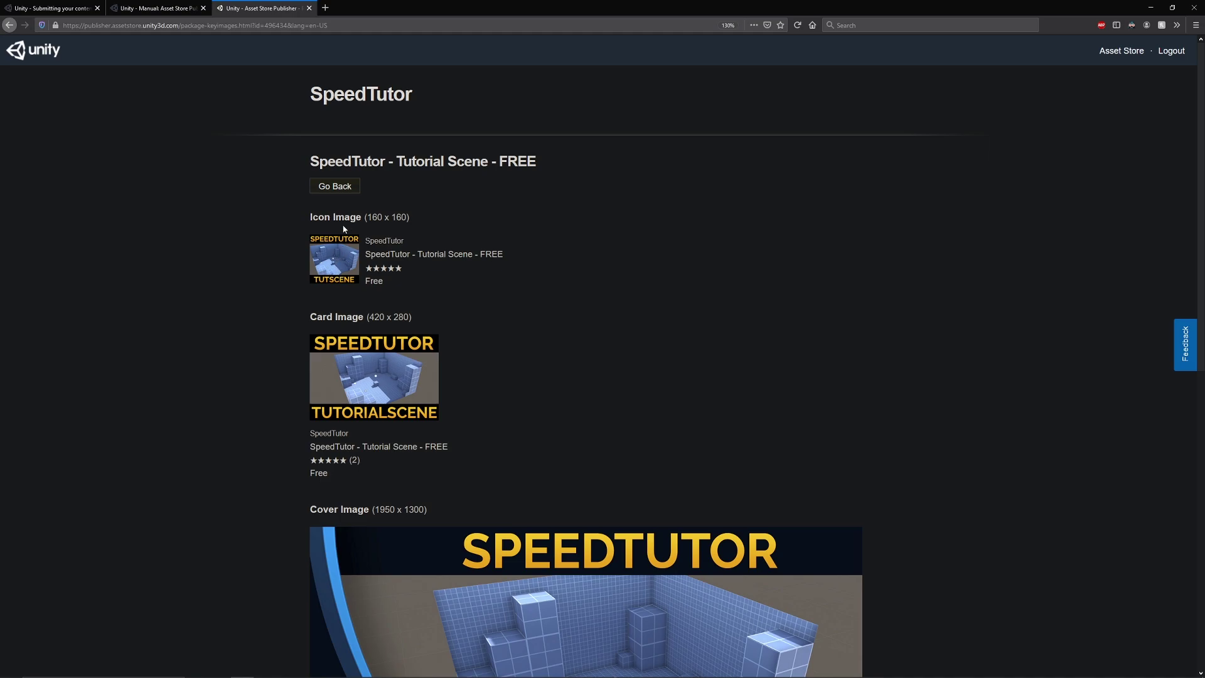
Check the Audio/Video and Screenshots pages, then scroll the package page to Package upload.
{"action": "left_click", "coordinate": [343, 188]}
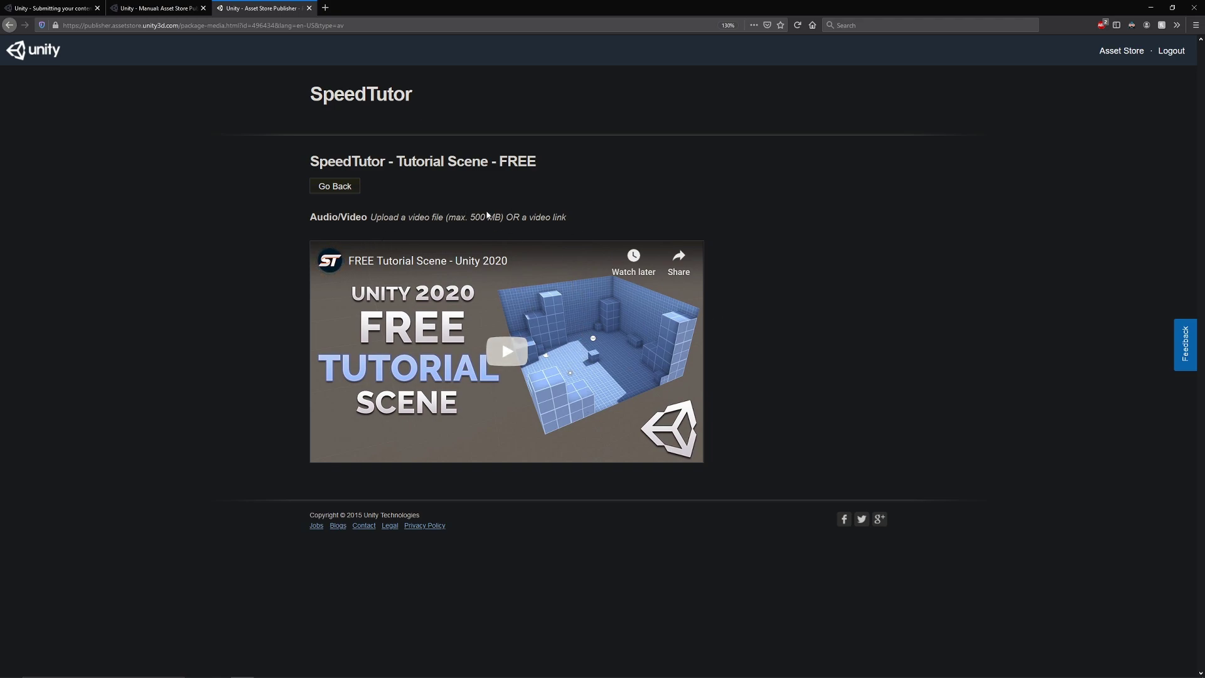
{"action": "left_click", "coordinate": [347, 194]}
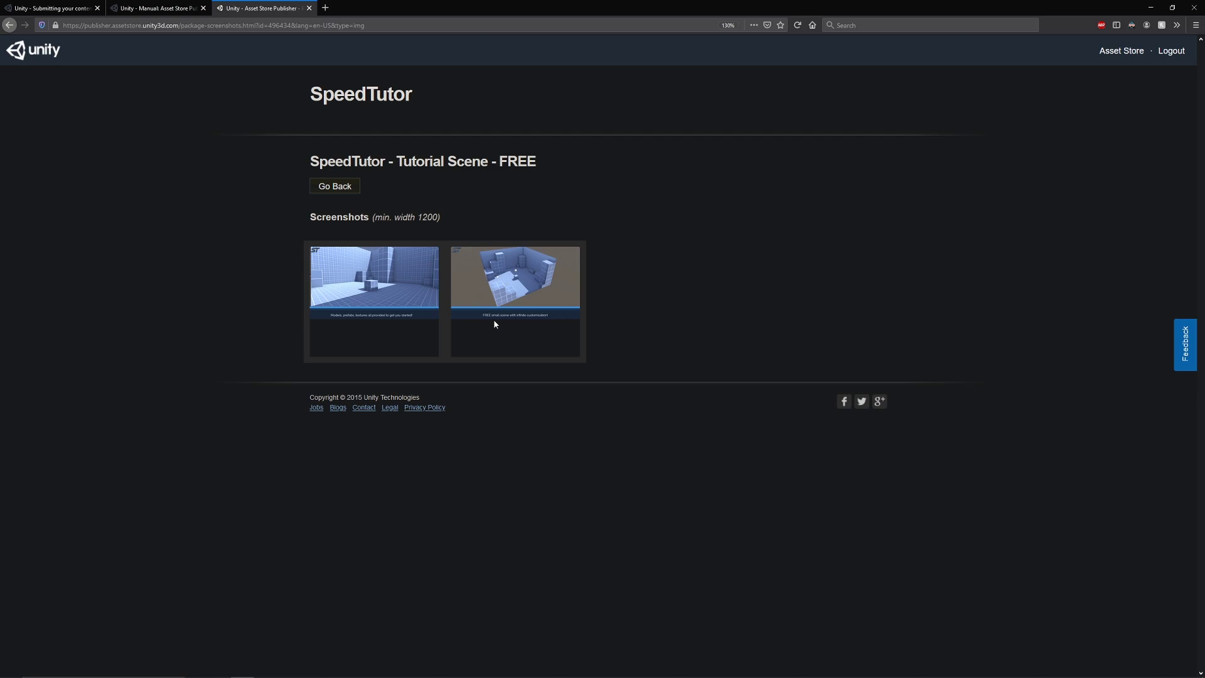
{"action": "left_click", "coordinate": [335, 187]}
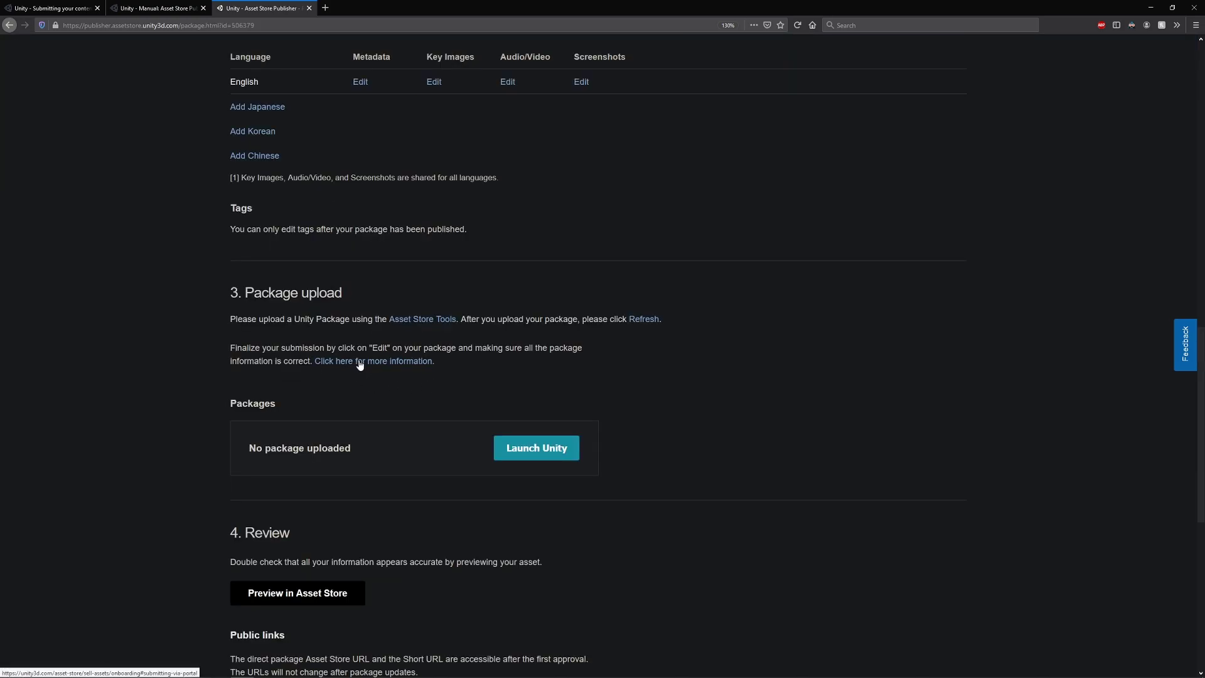
{"action": "scroll", "coordinate": [363, 379], "scroll_direction": "up", "scroll_amount": 6}
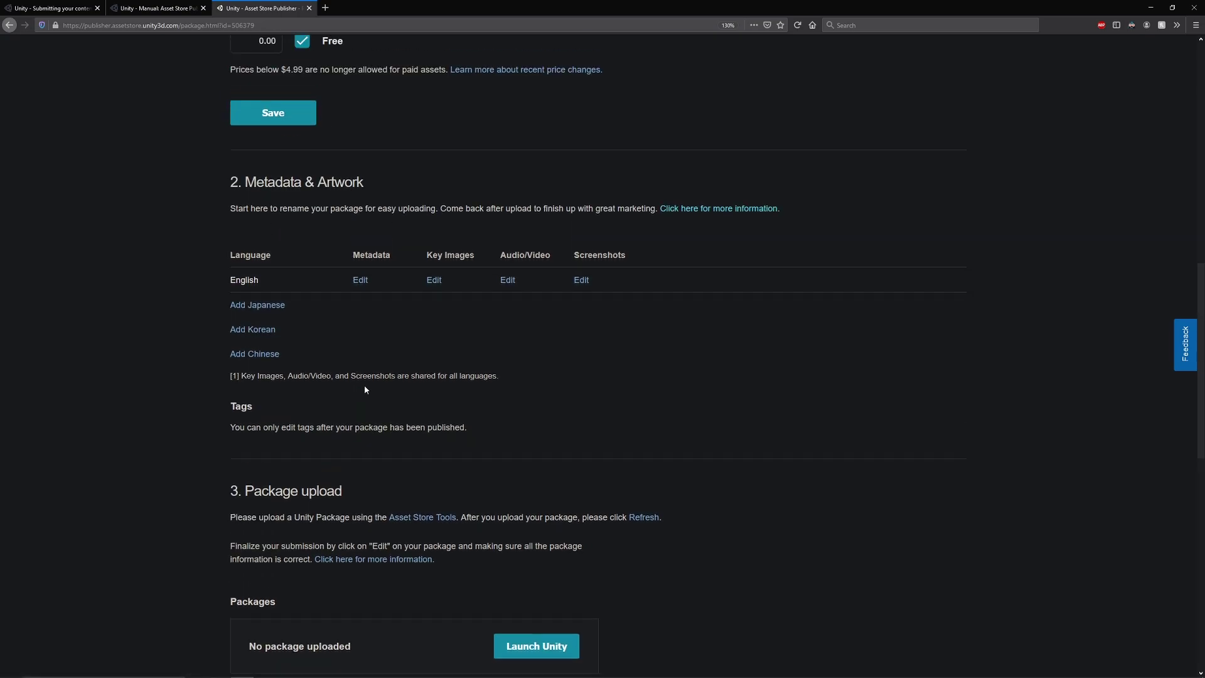
{"action": "scroll", "coordinate": [362, 391], "scroll_direction": "down", "scroll_amount": 7}
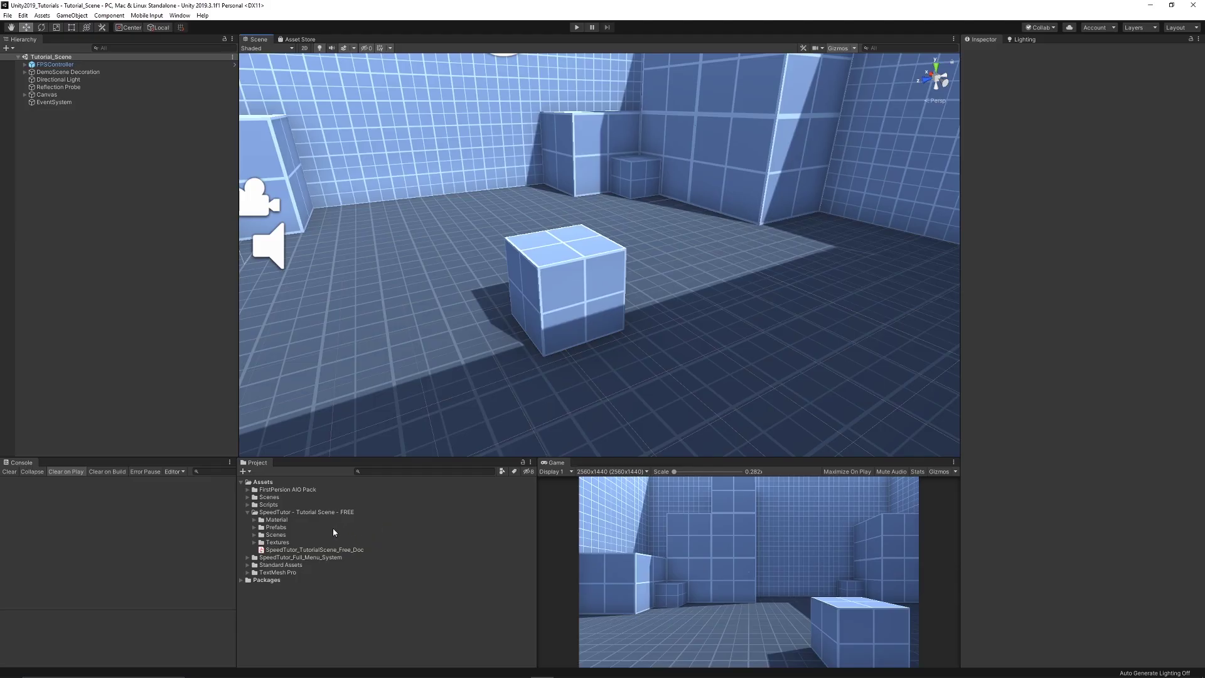
Open SpeedTutor_TutorialScene_Free_Doc in Acrobat Reader after checking the Prefabs and Scenes subfolders.
{"action": "left_click", "coordinate": [294, 513]}
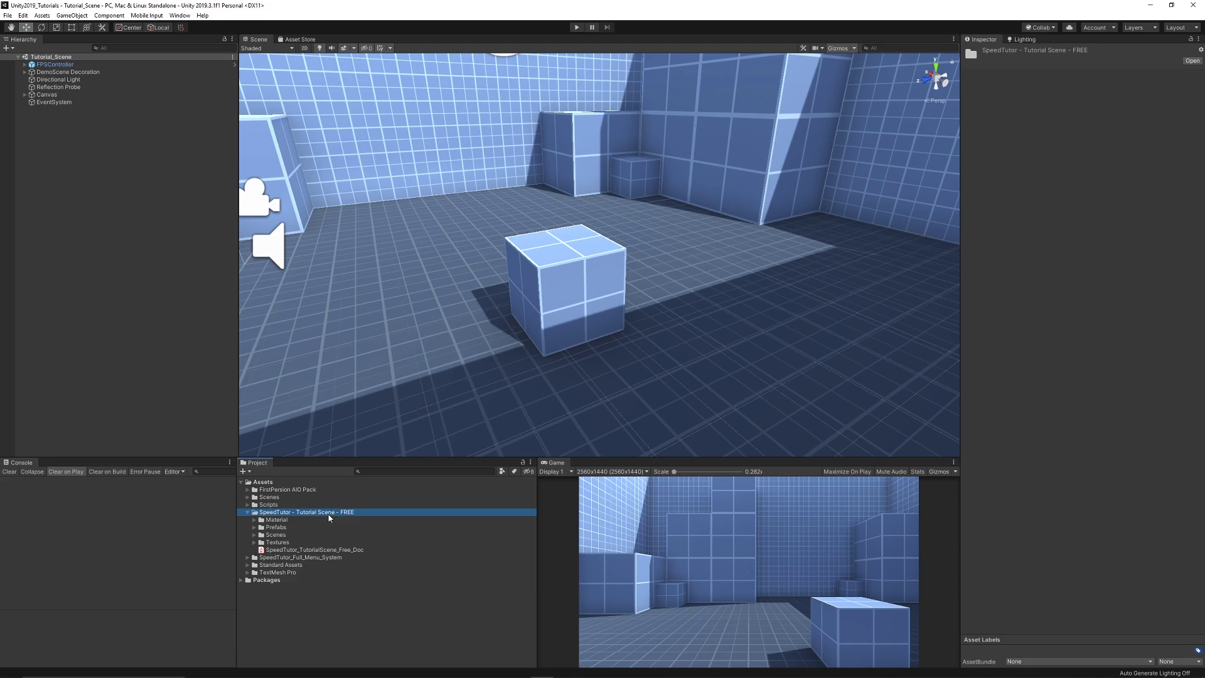
{"action": "scroll", "coordinate": [425, 213], "scroll_direction": "down", "scroll_amount": 4}
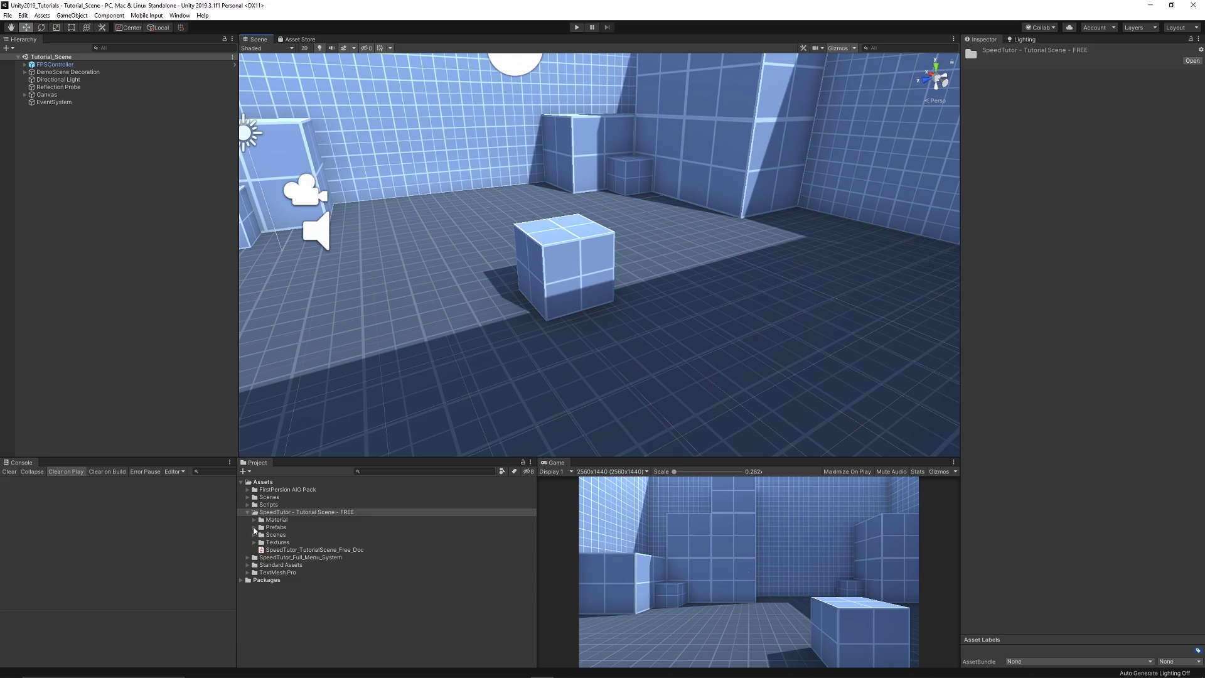
{"action": "left_click", "coordinate": [254, 528]}
{"action": "left_click", "coordinate": [254, 527]}
{"action": "left_click", "coordinate": [255, 535]}
{"action": "left_click", "coordinate": [254, 535]}
{"action": "left_click", "coordinate": [339, 550]}
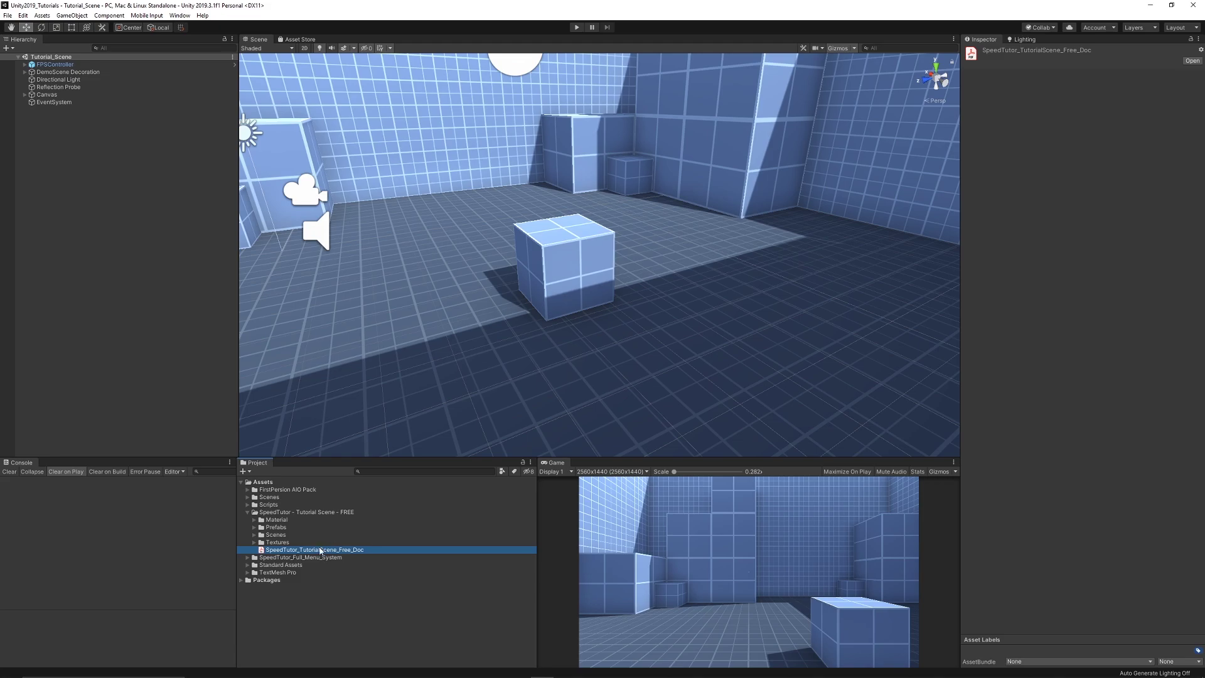
{"action": "double_click", "coordinate": [299, 552]}
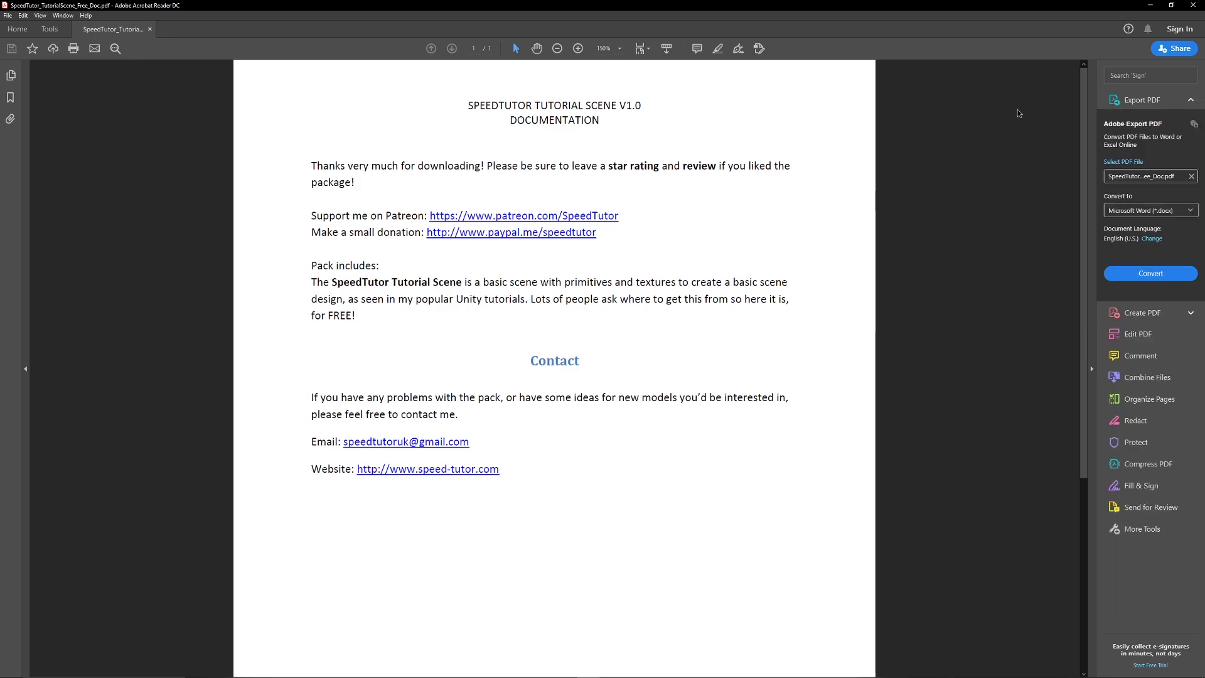
Close Acrobat Reader to return to the Unity Editor on Tutorial_Scene.
{"action": "left_click", "coordinate": [1193, 5]}
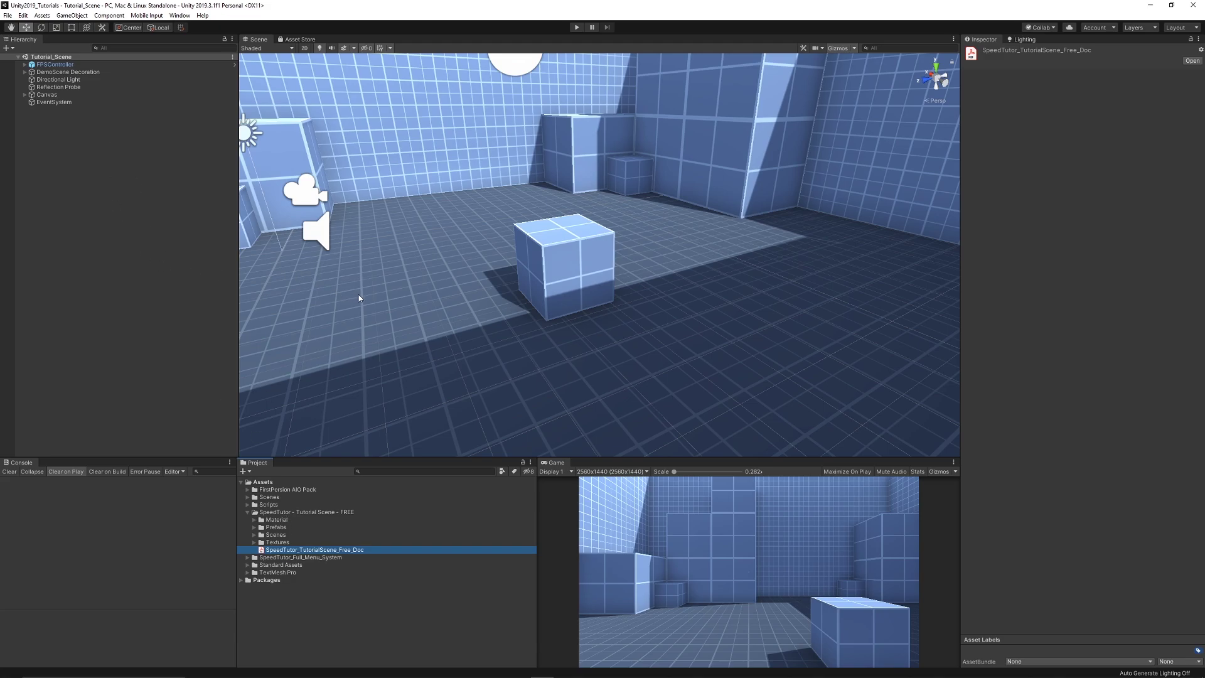
Update and import Asset Store Tools from the Asset Store, then return to the Scene view.
{"action": "left_click", "coordinate": [301, 39]}
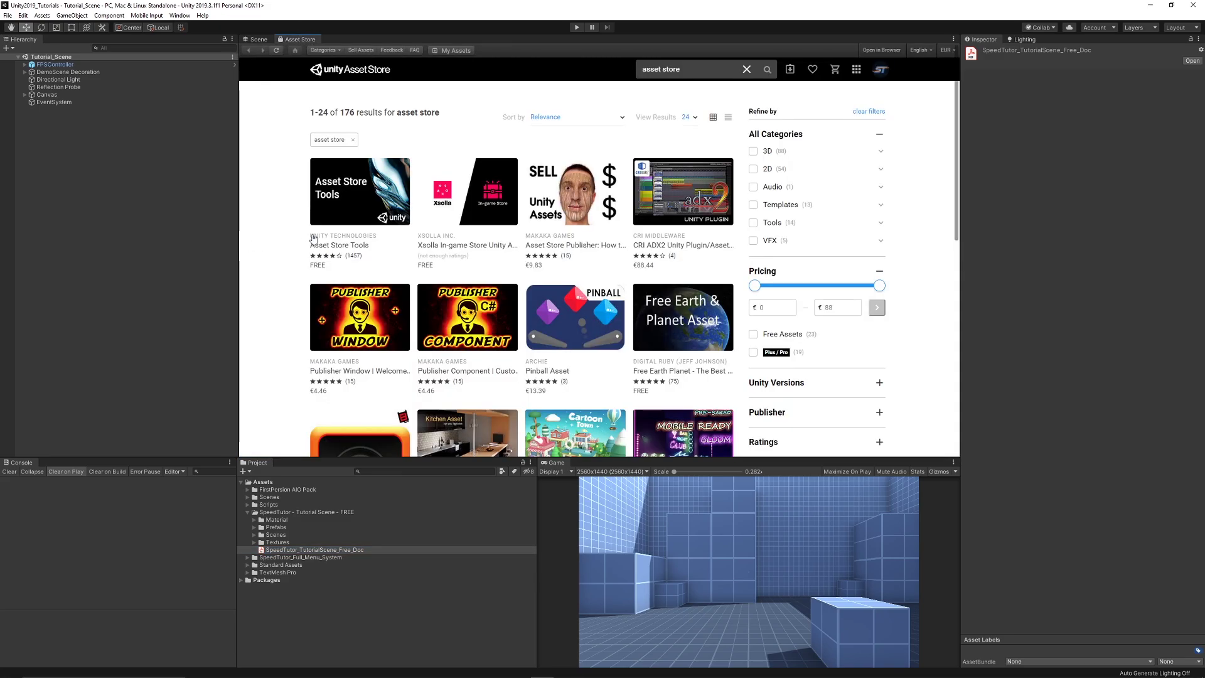
{"action": "left_click", "coordinate": [371, 191]}
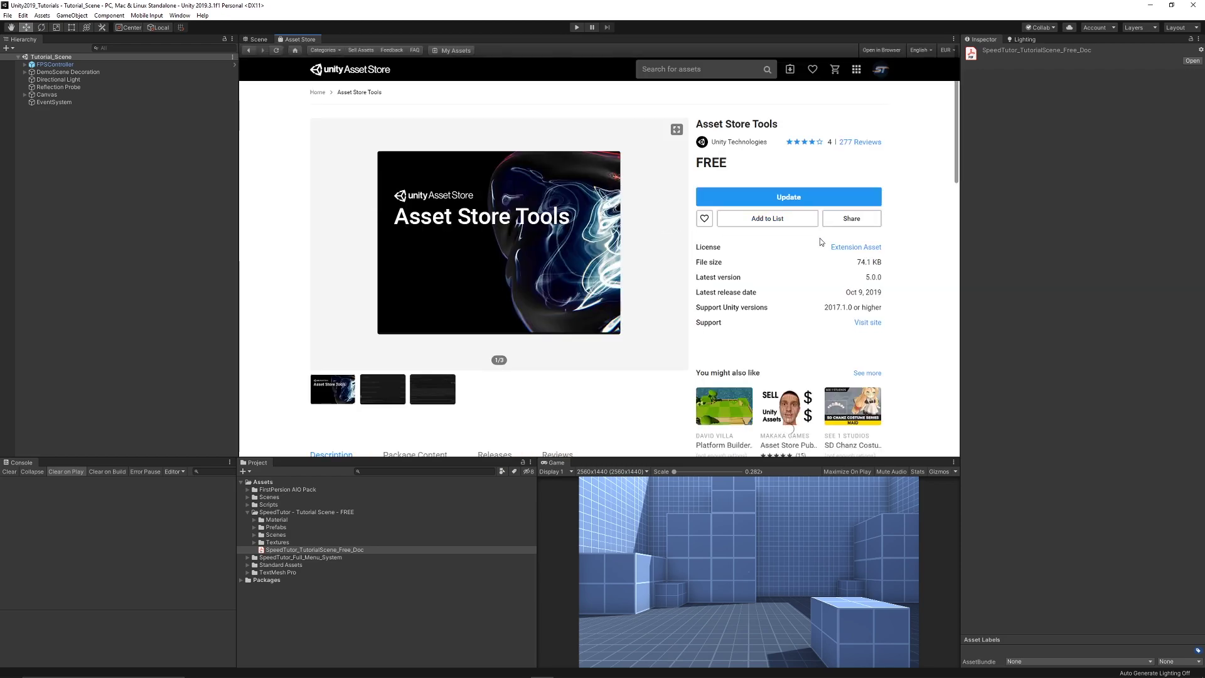
{"action": "left_click", "coordinate": [788, 196]}
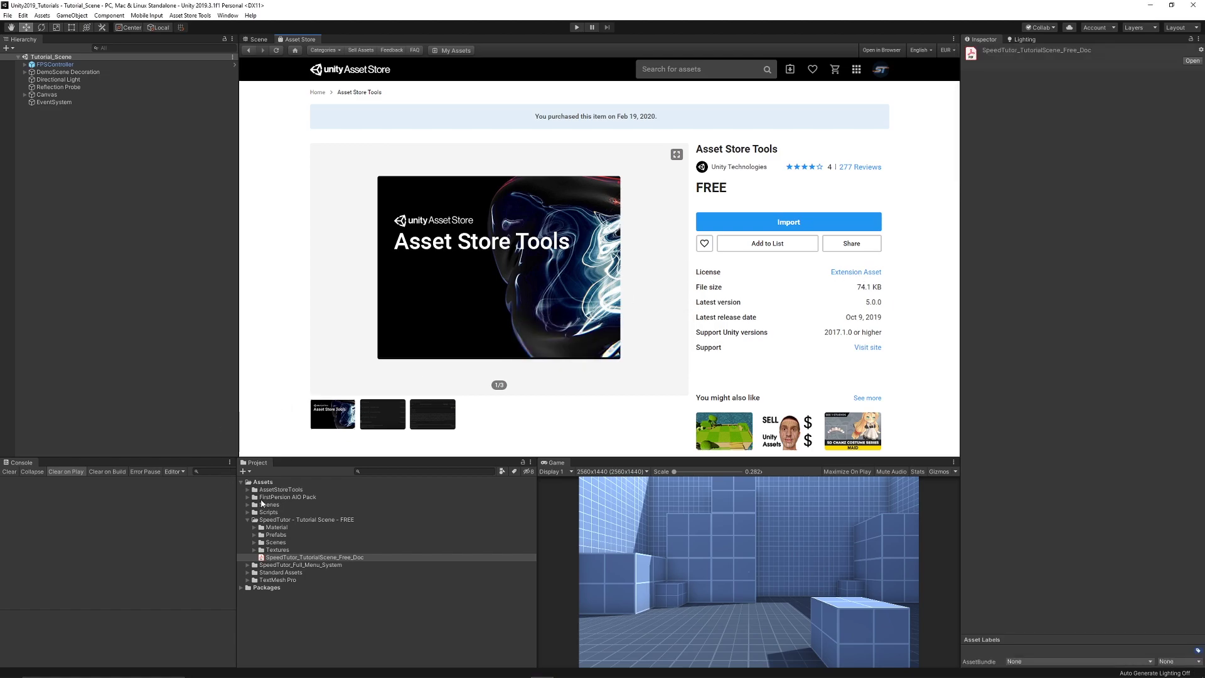
{"action": "left_click", "coordinate": [261, 40]}
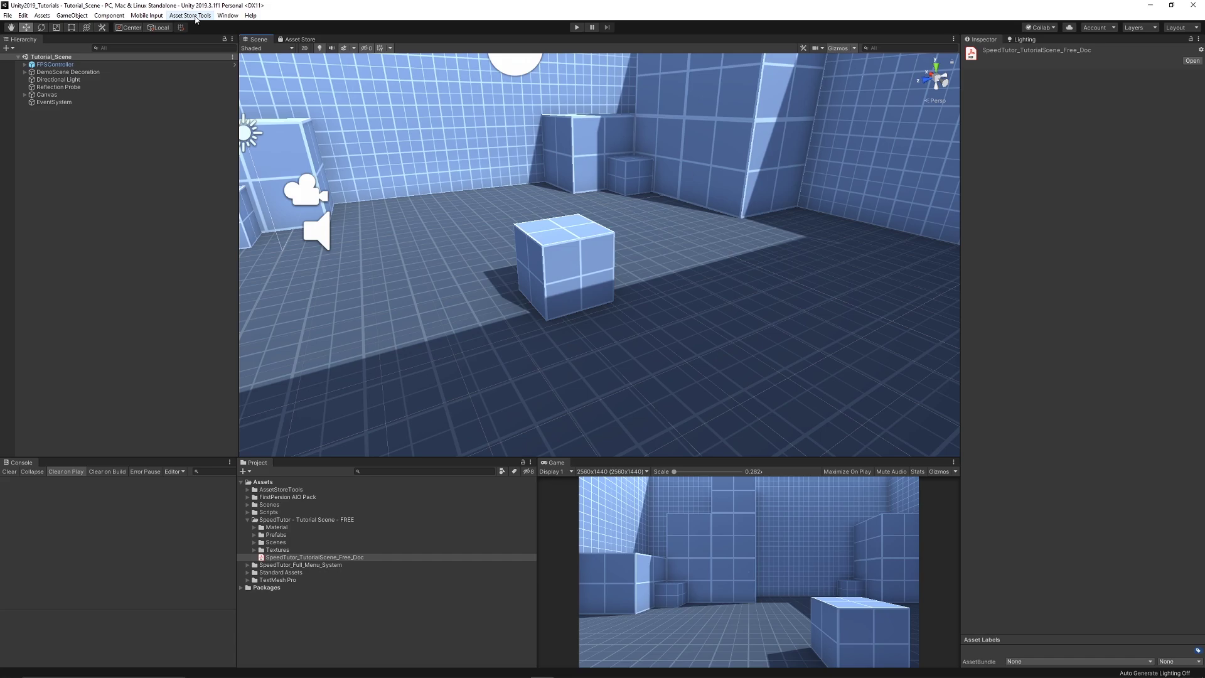
Open the Asset Store Tools Package Upload window and choose the Untitled draft package.
{"action": "left_click", "coordinate": [196, 17]}
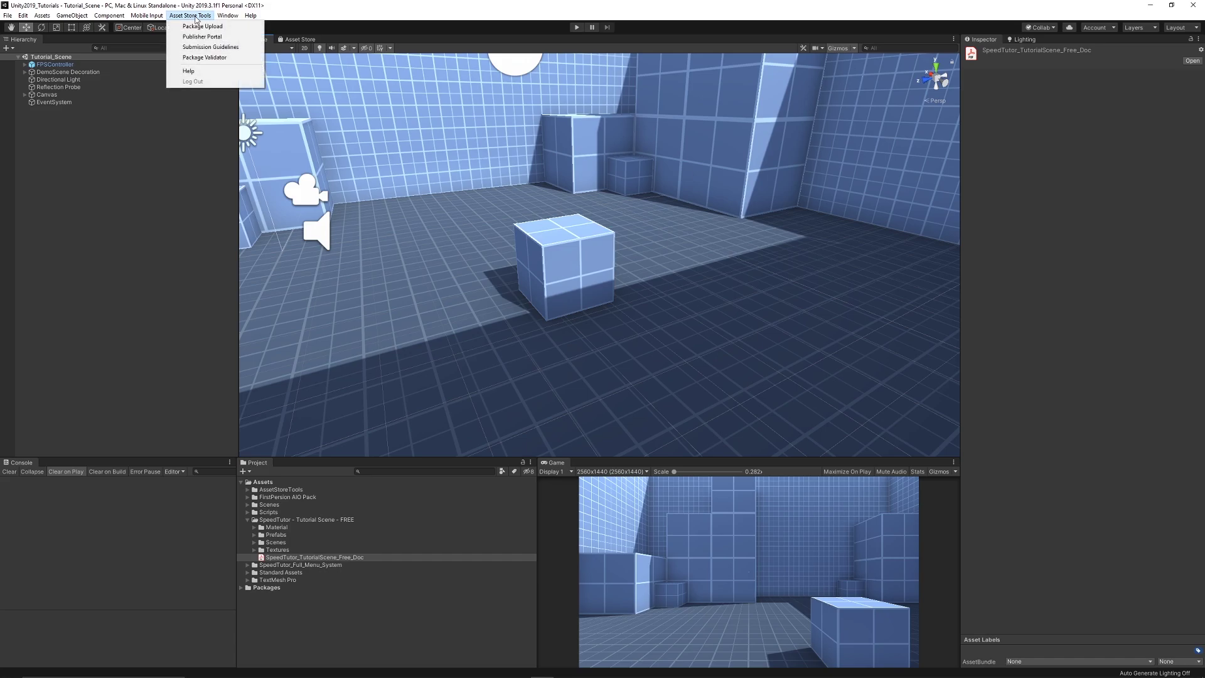
{"action": "left_click", "coordinate": [228, 30]}
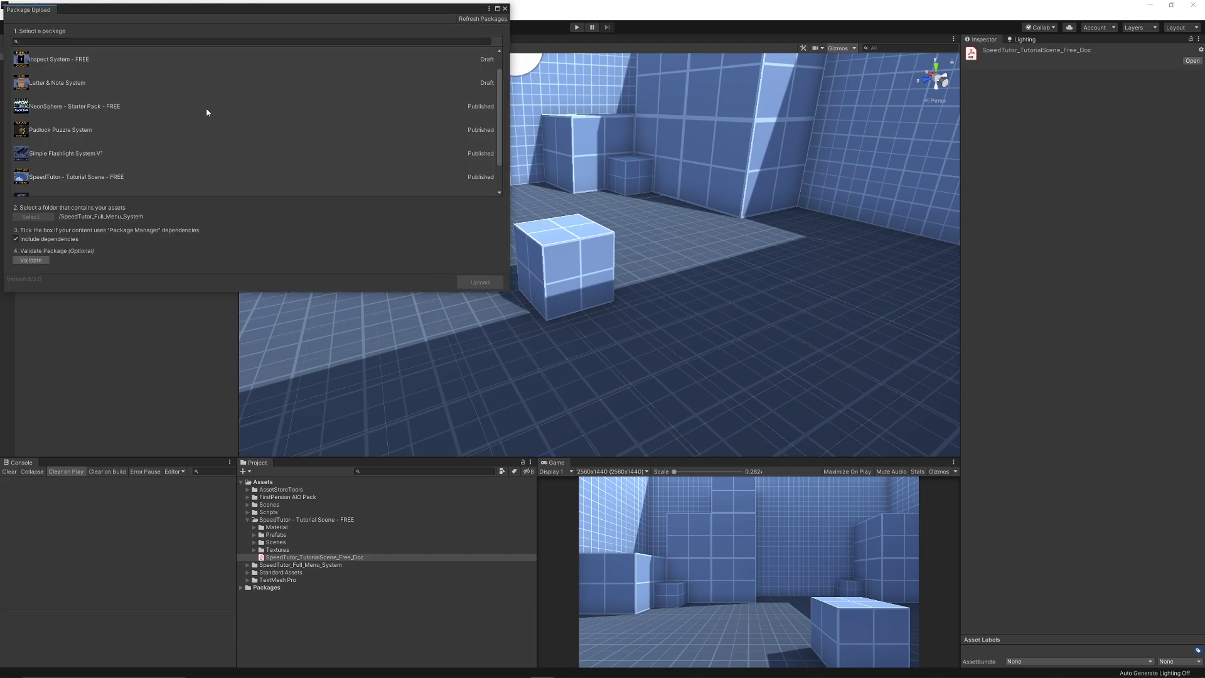
{"action": "scroll", "coordinate": [207, 111], "scroll_direction": "down", "scroll_amount": 2}
{"action": "scroll", "coordinate": [239, 146], "scroll_direction": "up", "scroll_amount": 2}
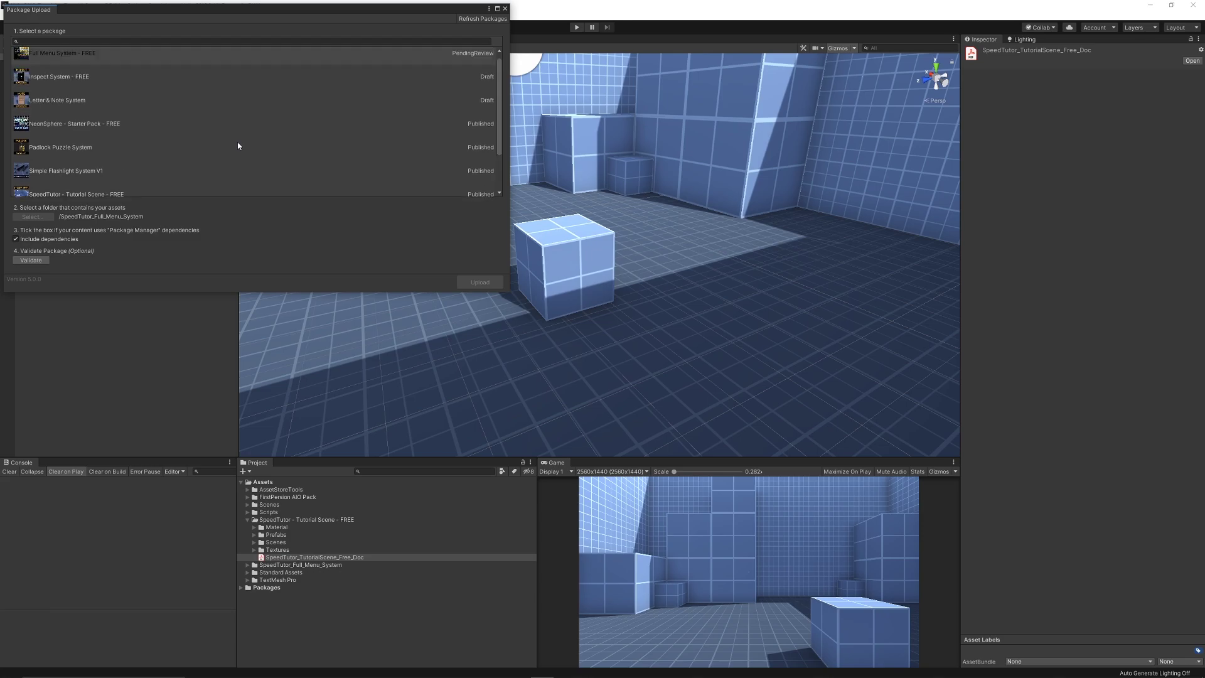
{"action": "scroll", "coordinate": [241, 142], "scroll_direction": "down", "scroll_amount": 2}
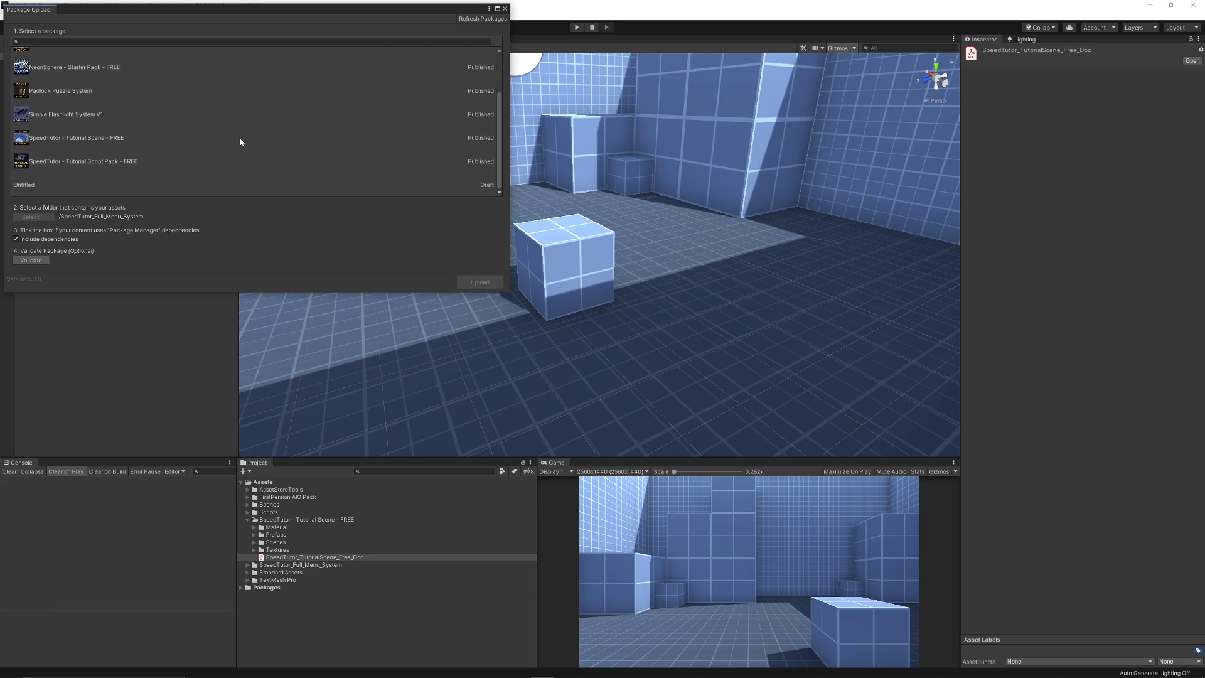
{"action": "left_click", "coordinate": [40, 184]}
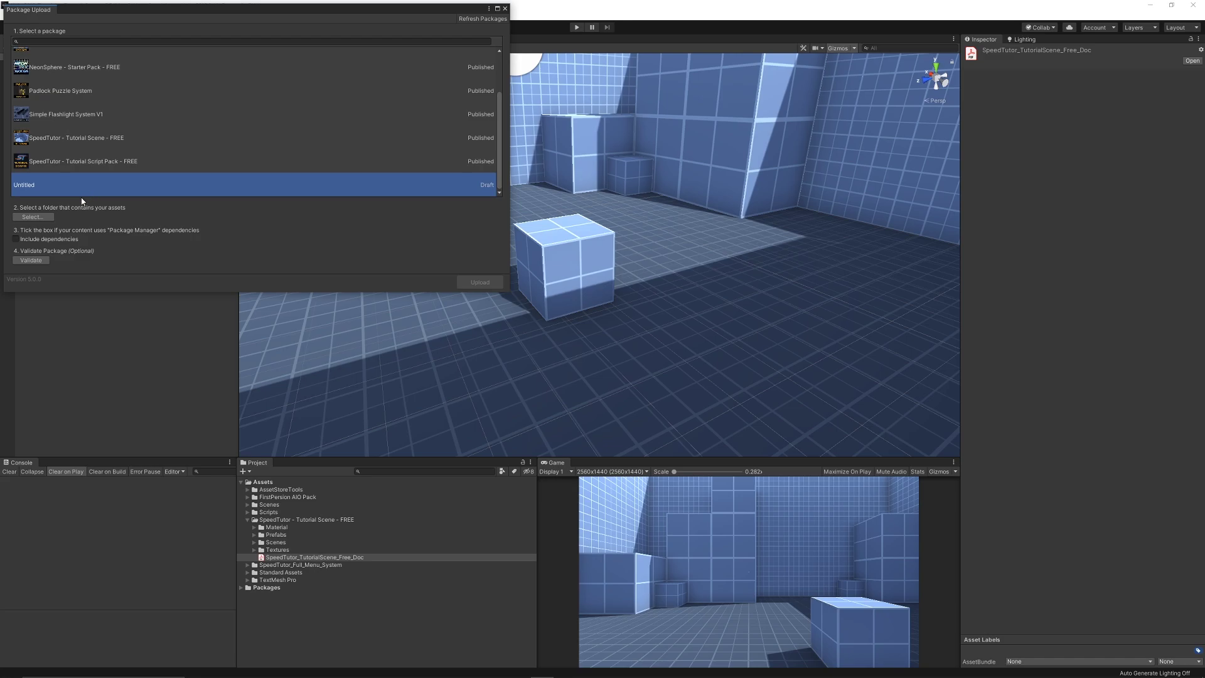
Set the package's root folder to SpeedTutor - Tutorial Scene - FREE.
{"action": "left_click", "coordinate": [31, 217]}
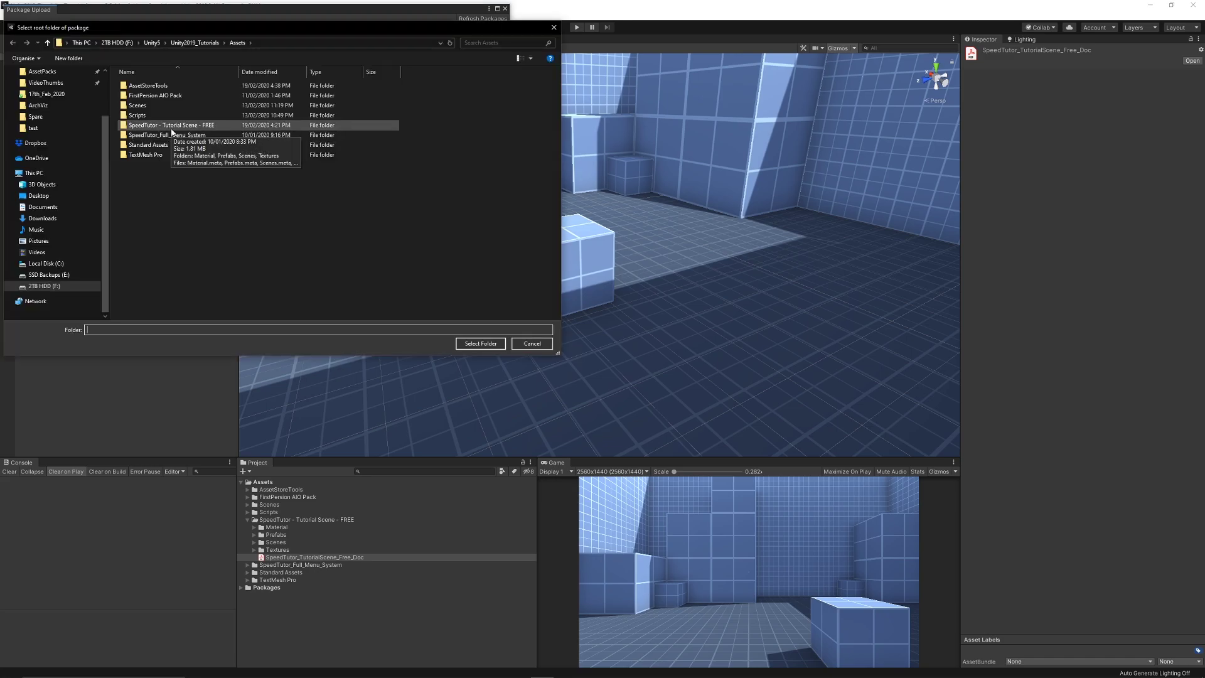
{"action": "left_click", "coordinate": [171, 129]}
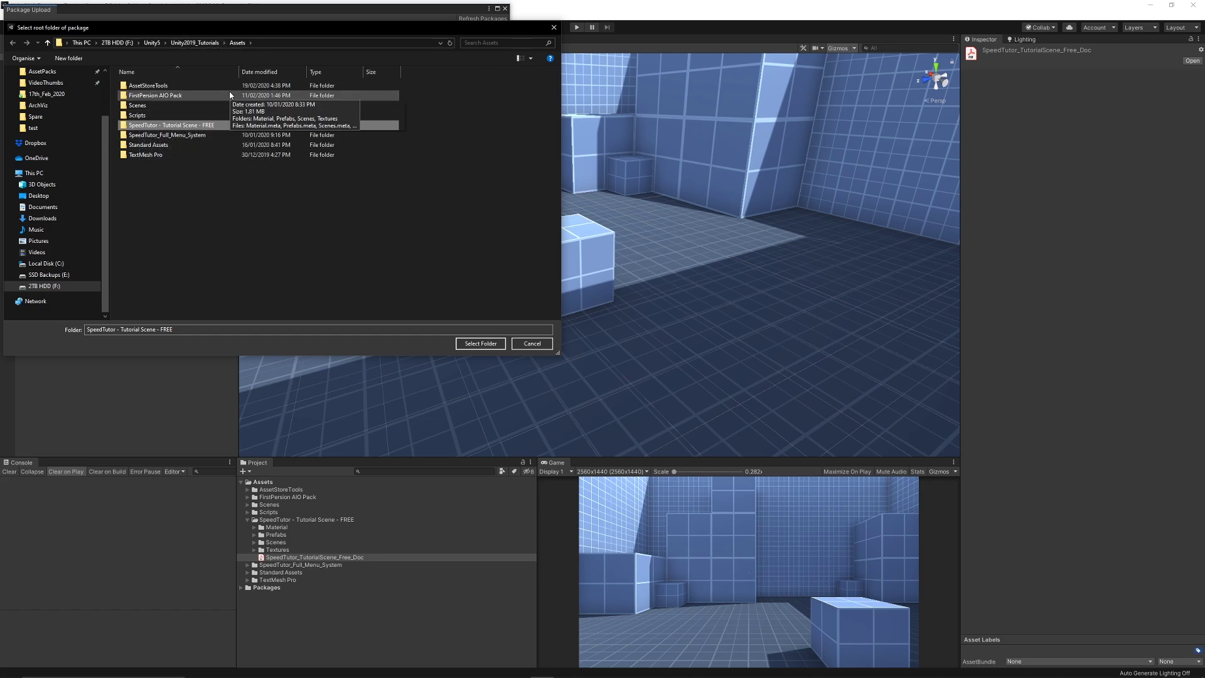
{"action": "left_click", "coordinate": [478, 346]}
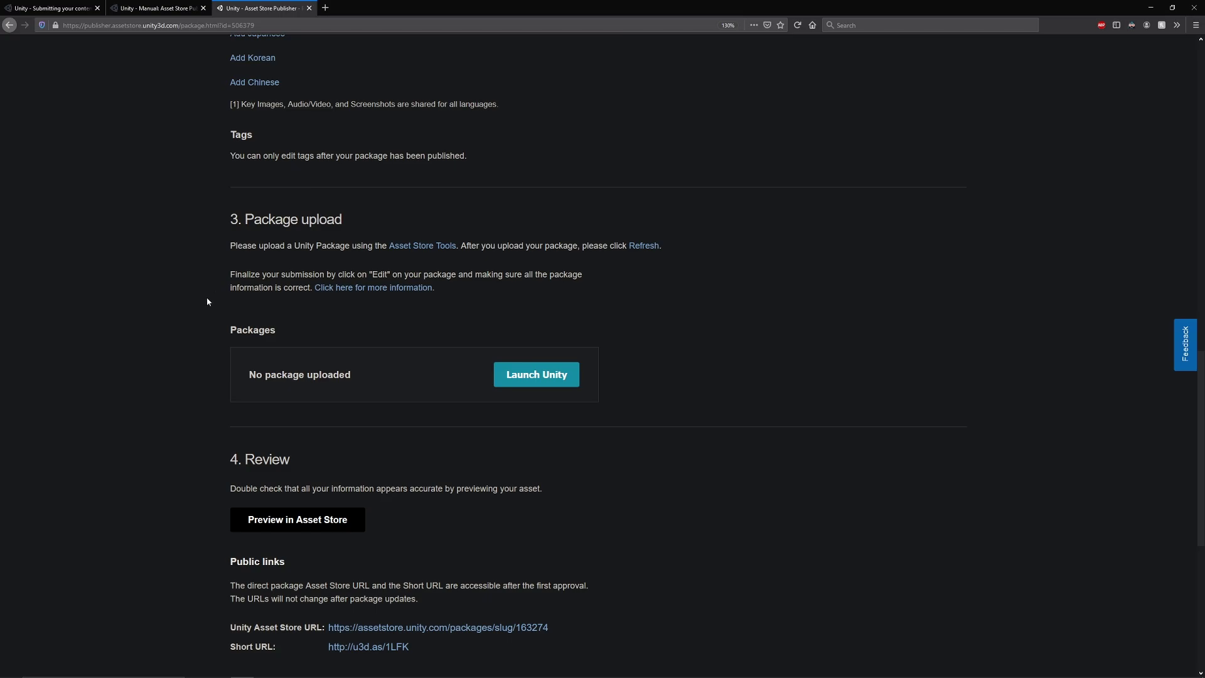
Reload the package page so the uploaded 2019.3.1 package appears.
{"action": "key", "text": "F5"}
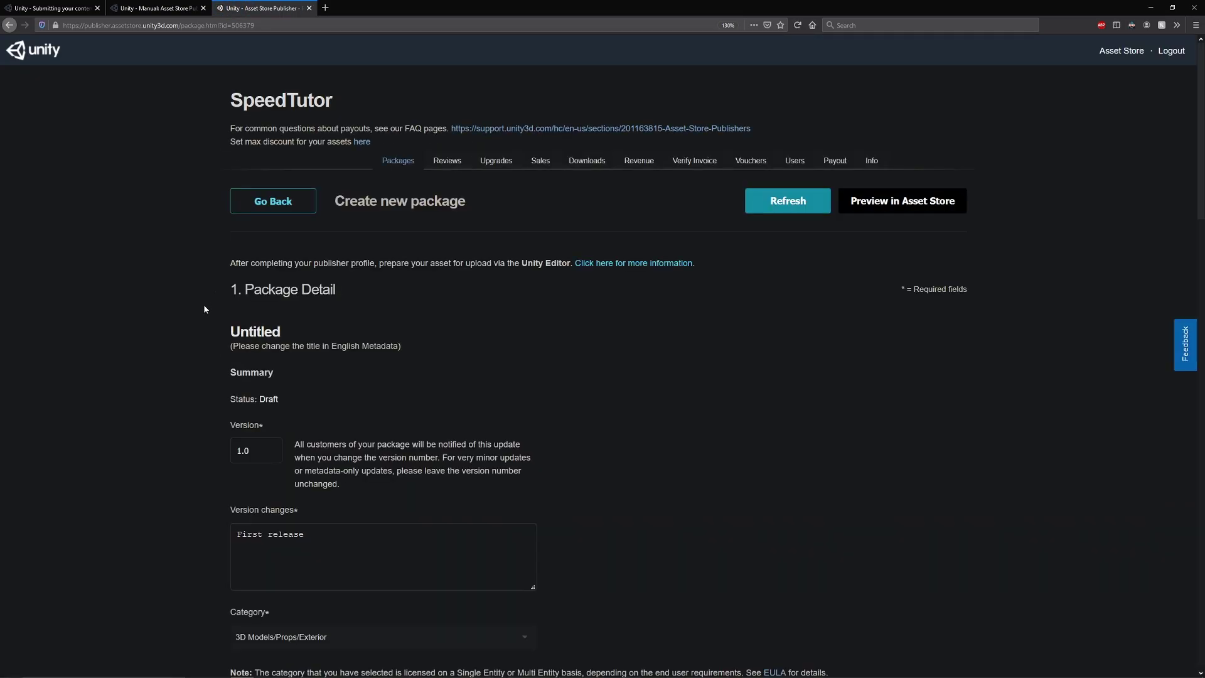
{"action": "scroll", "coordinate": [198, 303], "scroll_direction": "down", "scroll_amount": 10}
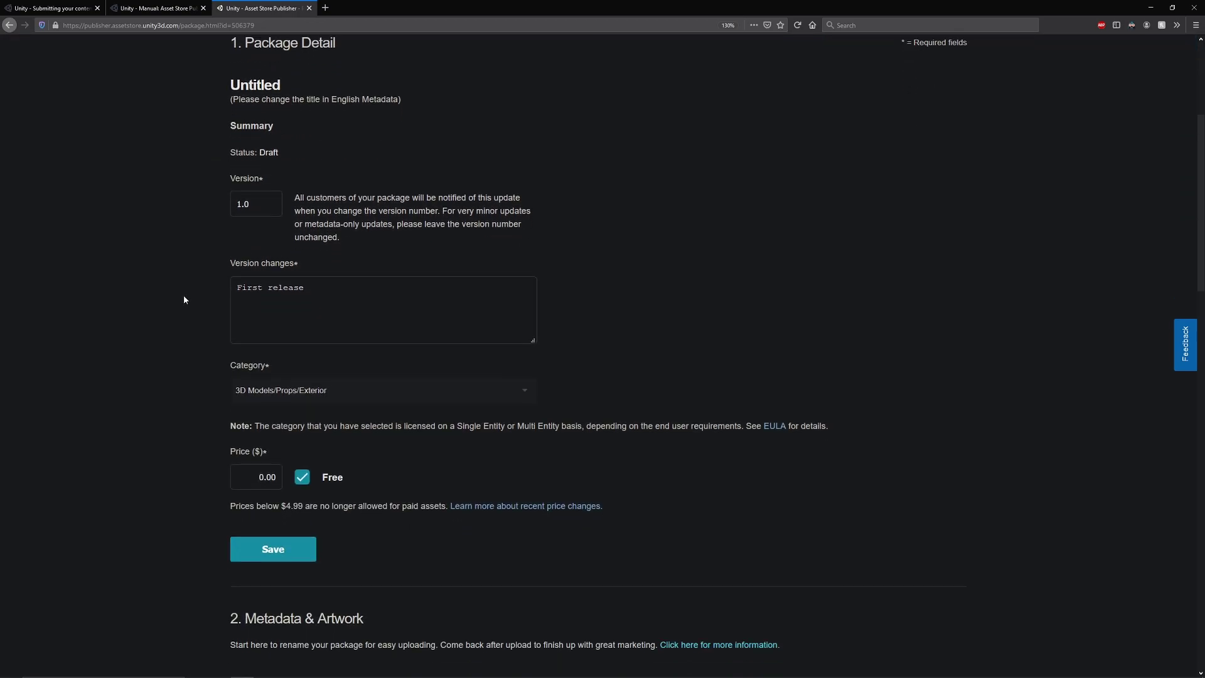
{"action": "scroll", "coordinate": [177, 302], "scroll_direction": "down", "scroll_amount": 3}
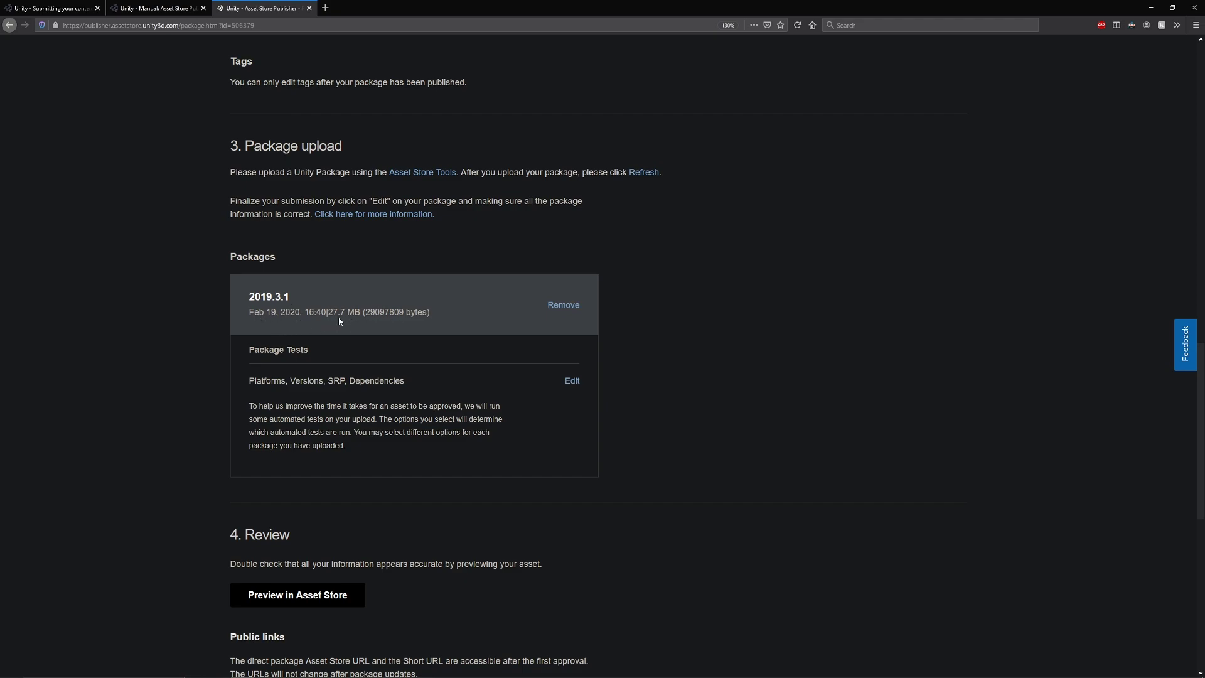
{"action": "scroll", "coordinate": [342, 318], "scroll_direction": "down", "scroll_amount": 2}
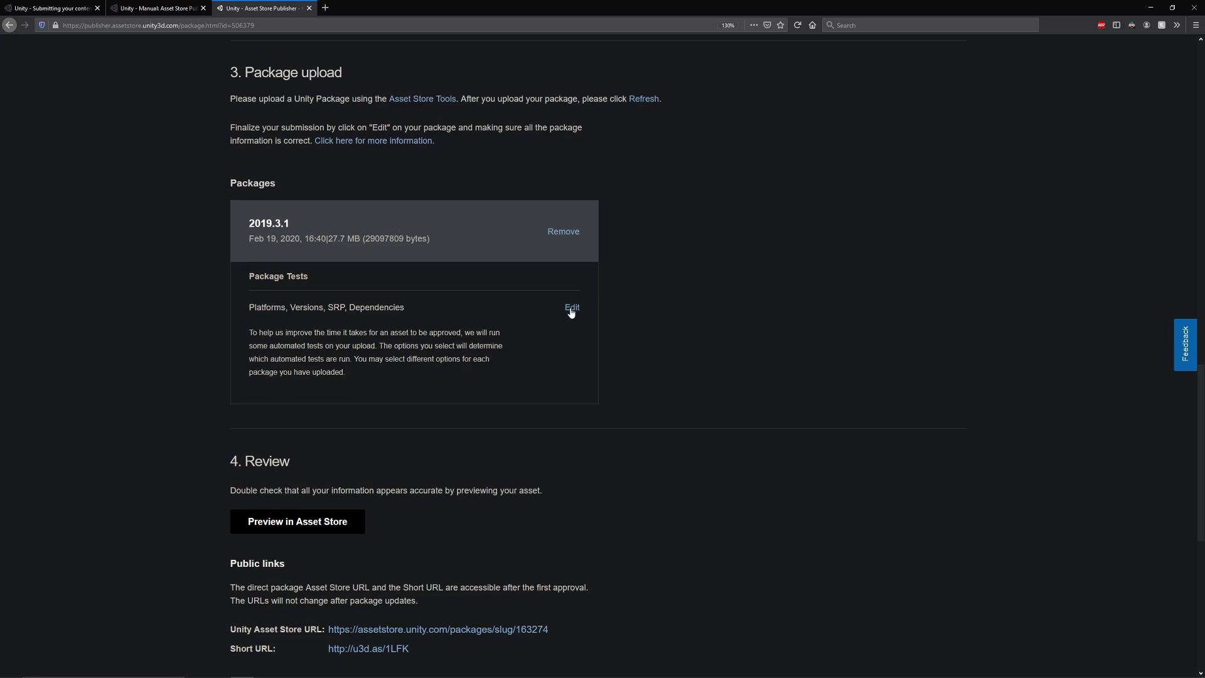
Answer Yes for build platforms, Unity versions and render pipelines in the 2019.3.1 test settings.
{"action": "left_click", "coordinate": [571, 307]}
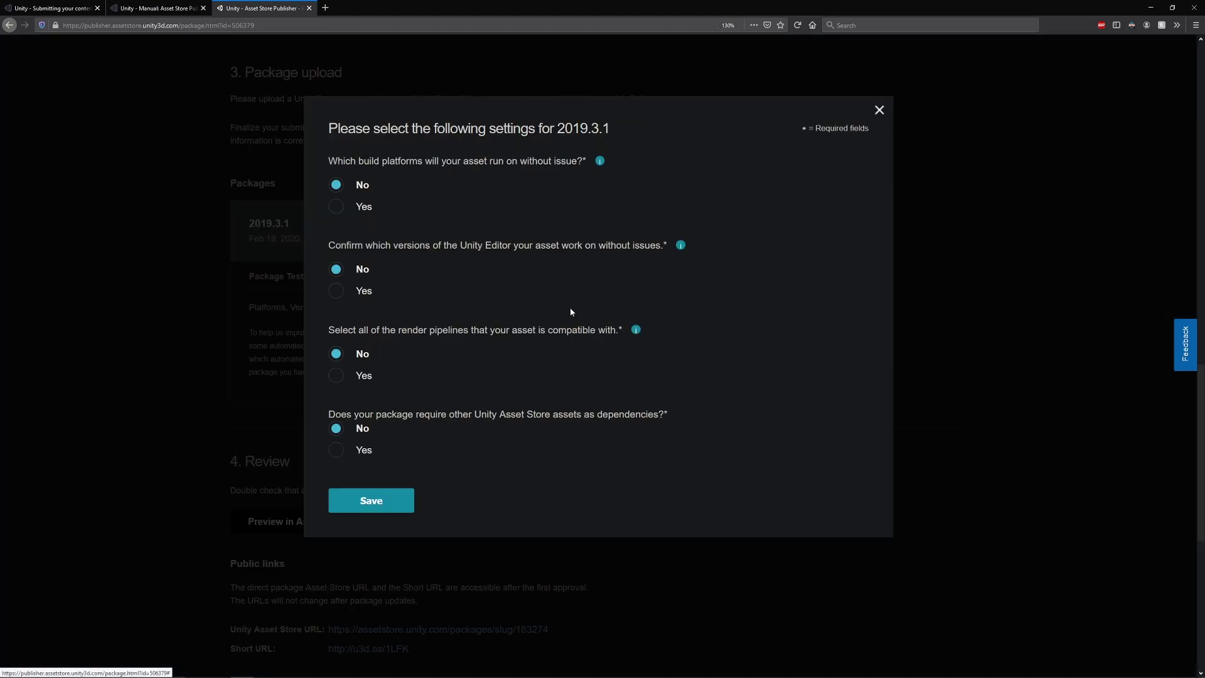
{"action": "left_click", "coordinate": [337, 208]}
{"action": "left_click", "coordinate": [347, 391]}
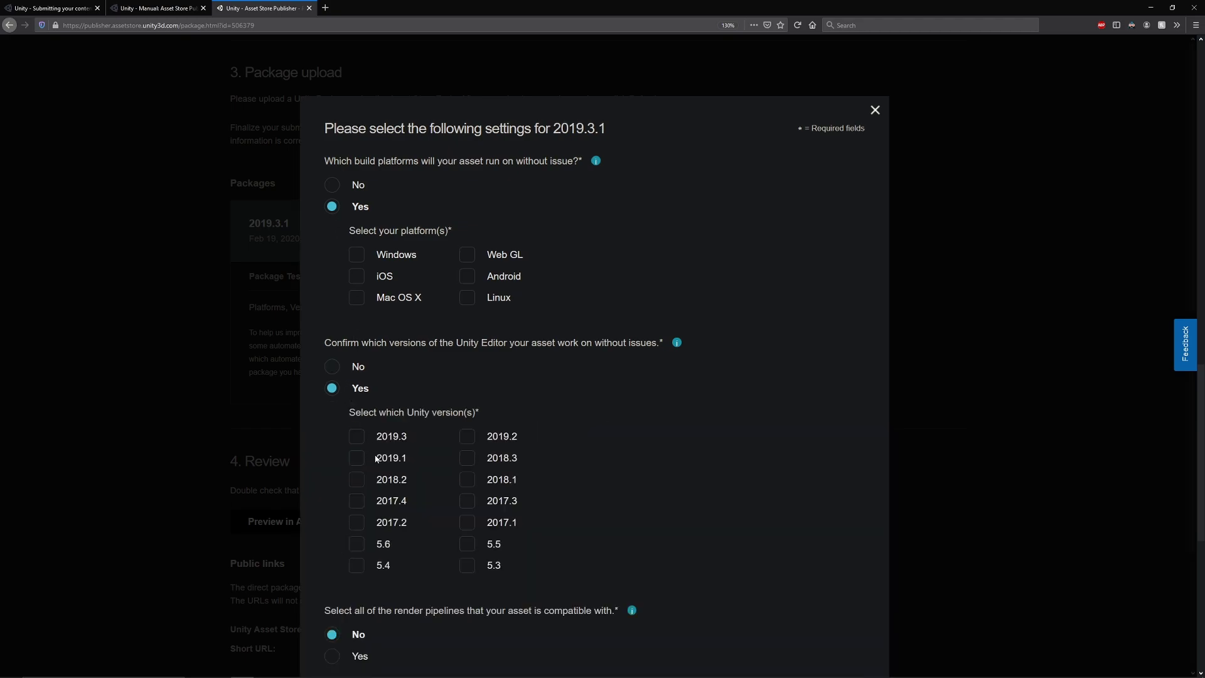
{"action": "scroll", "coordinate": [376, 382], "scroll_direction": "down", "scroll_amount": 2}
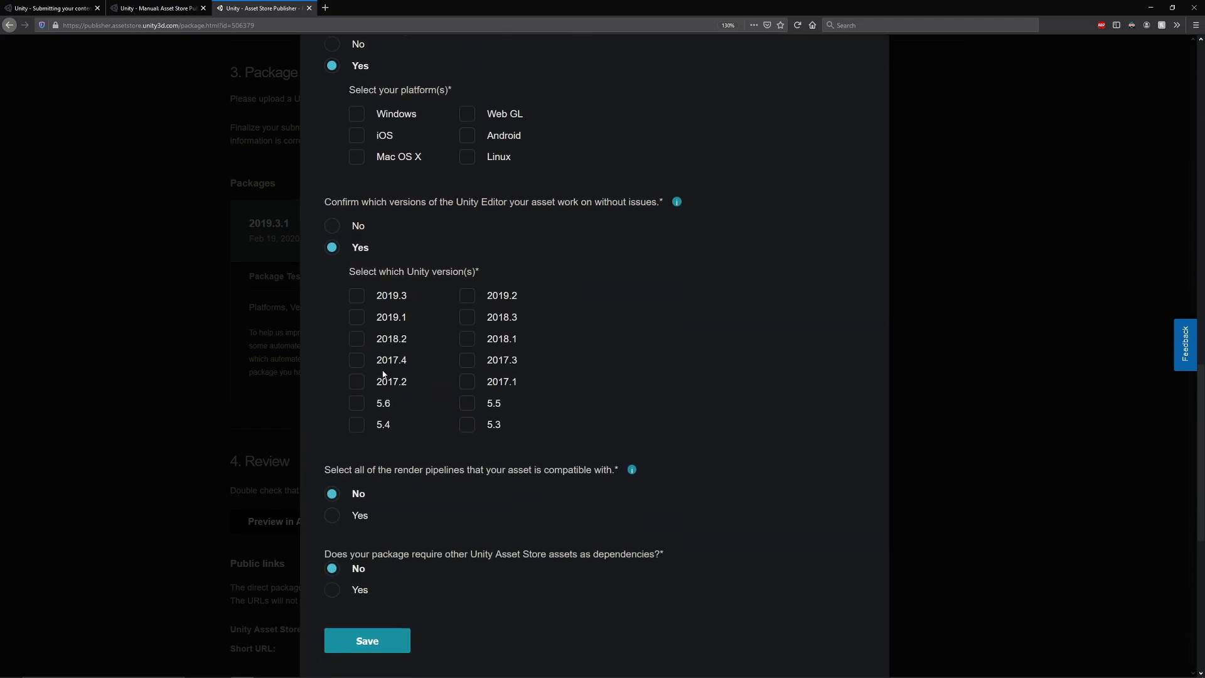
{"action": "left_click", "coordinate": [340, 518]}
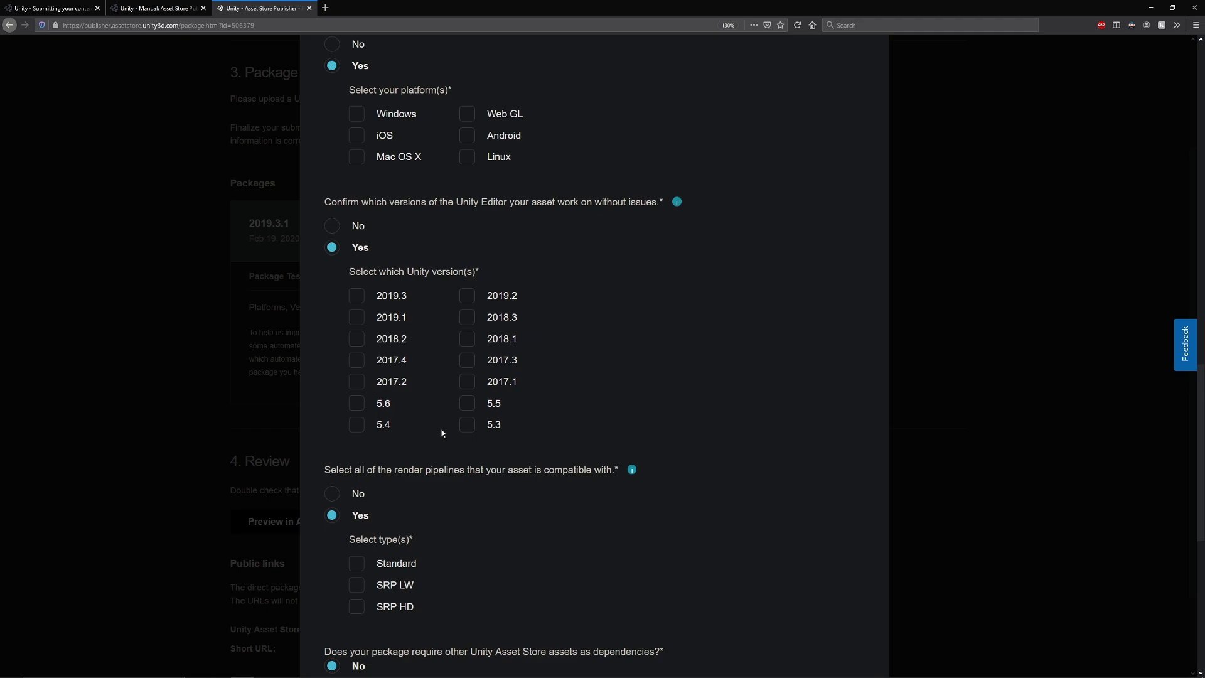
{"action": "scroll", "coordinate": [452, 465], "scroll_direction": "down", "scroll_amount": 2}
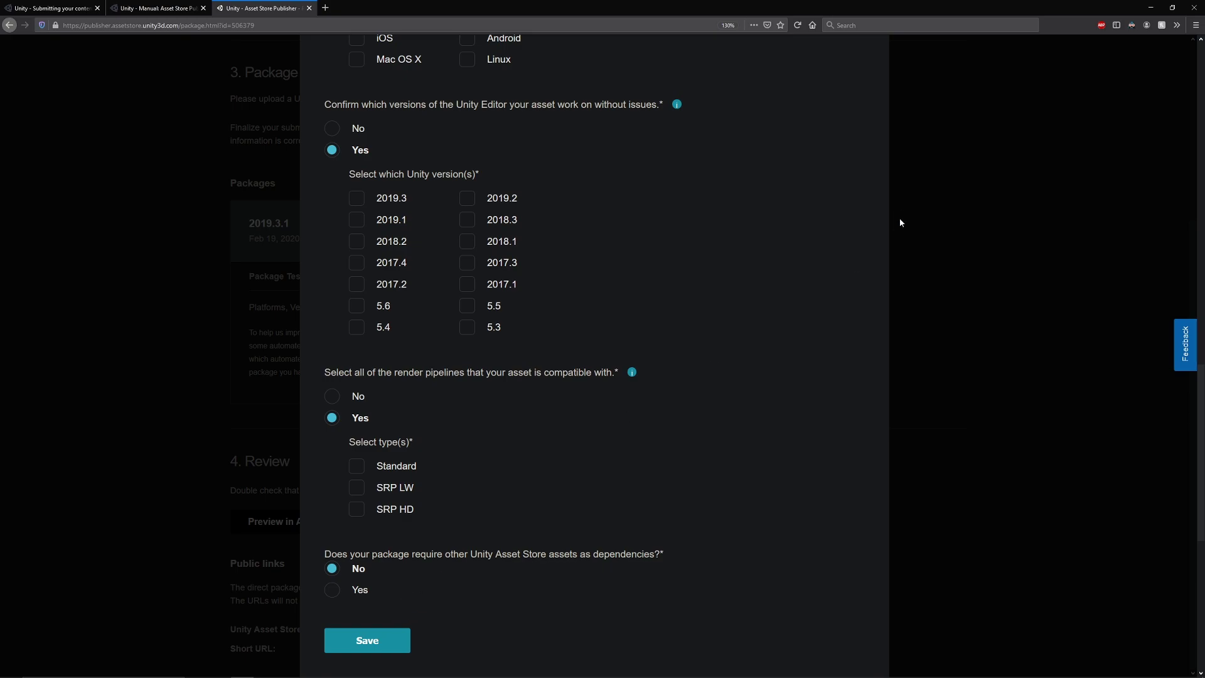
Close the test settings, tick 'I own the rights to sell these assets' and turn off Auto publish.
{"action": "left_click", "coordinate": [263, 490]}
{"action": "scroll", "coordinate": [105, 449], "scroll_direction": "down", "scroll_amount": 6}
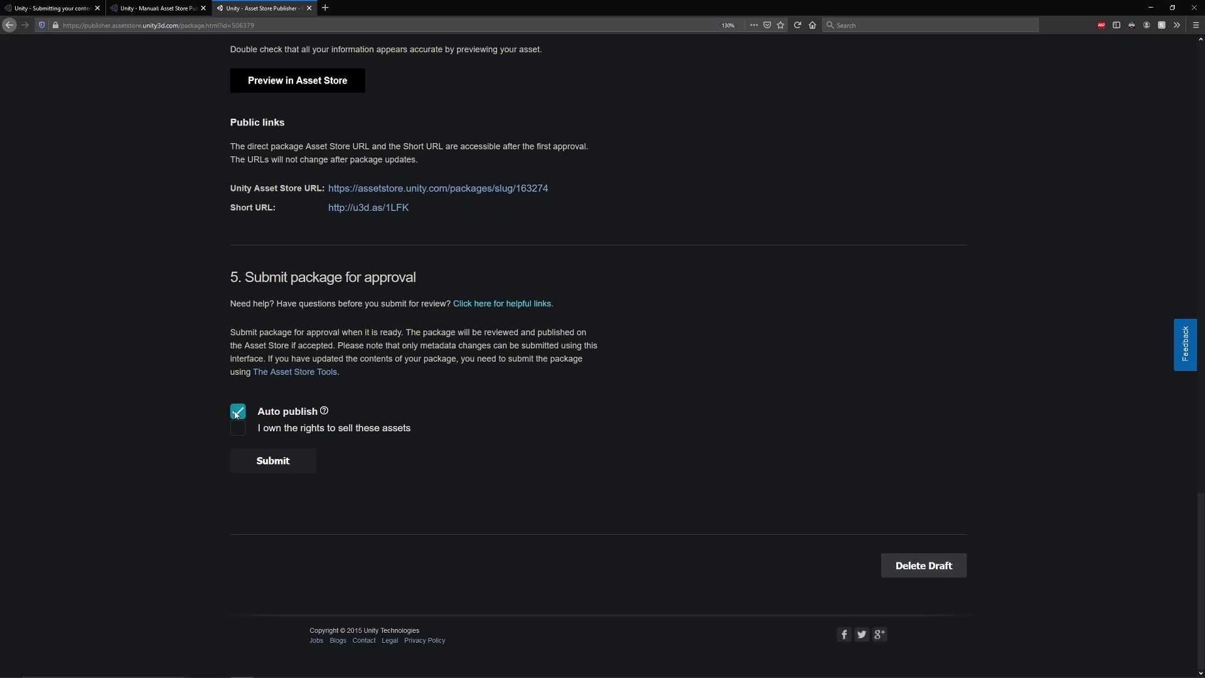
{"action": "left_click", "coordinate": [240, 428]}
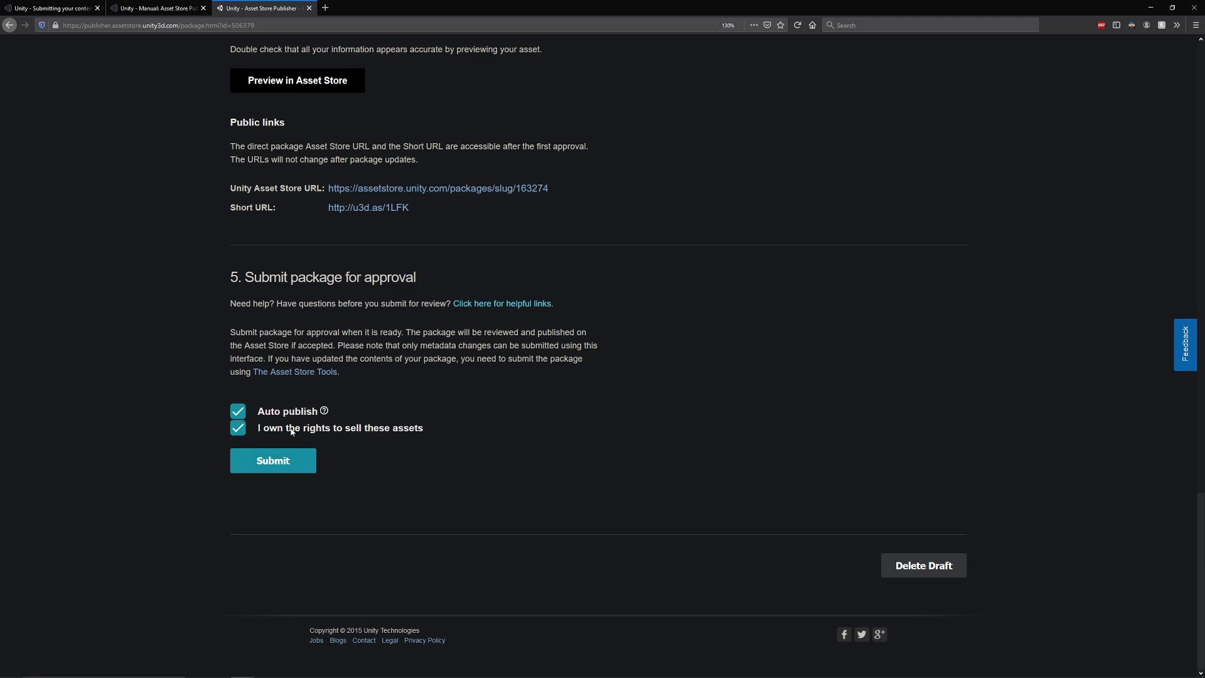
{"action": "left_click", "coordinate": [239, 412]}
{"action": "scroll", "coordinate": [200, 446], "scroll_direction": "up", "scroll_amount": 20}
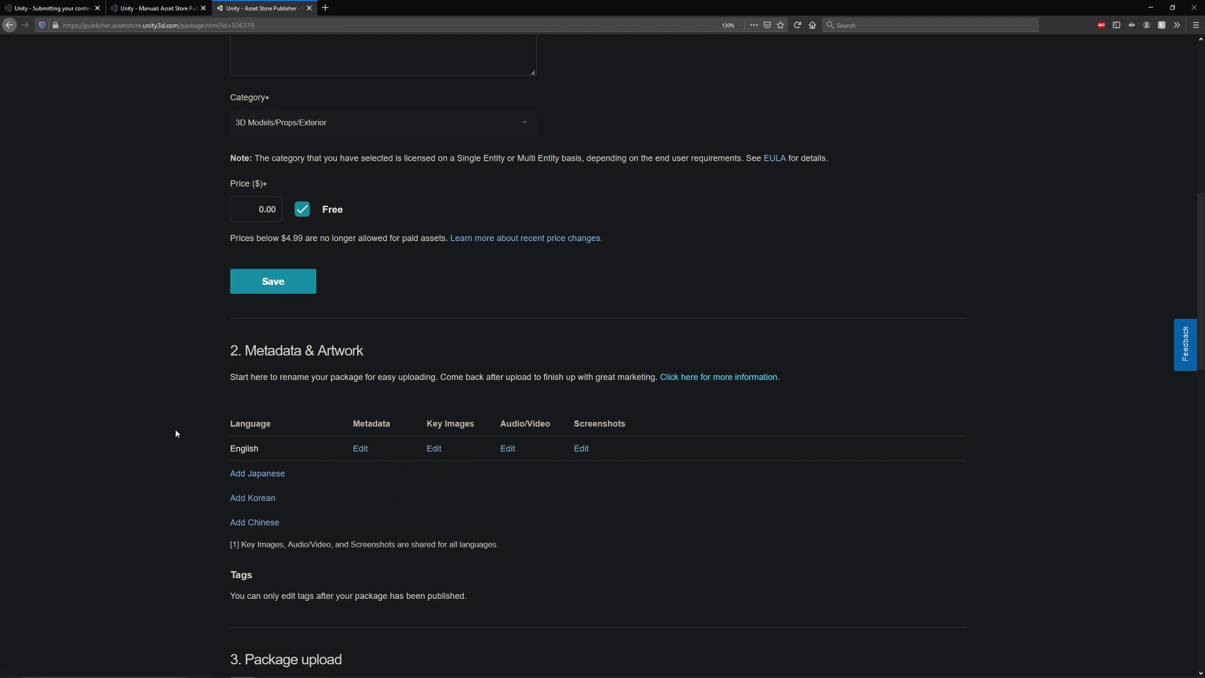
{"action": "scroll", "coordinate": [175, 433], "scroll_direction": "up", "scroll_amount": 5}
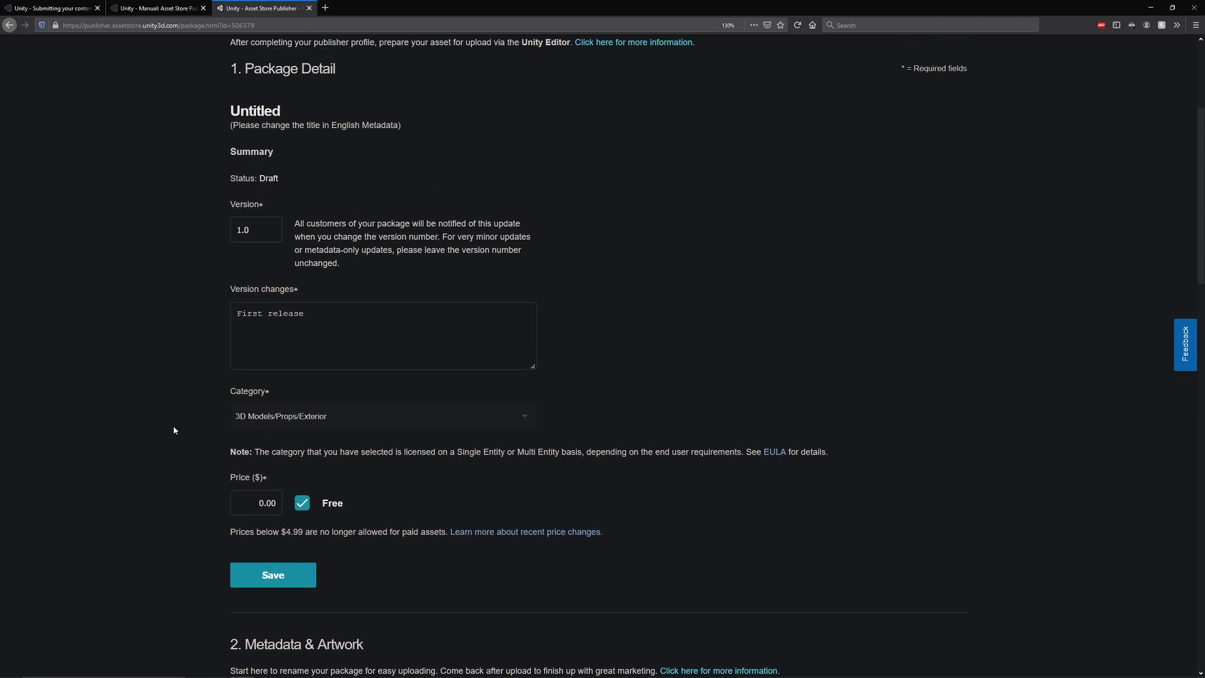
{"action": "scroll", "coordinate": [174, 429], "scroll_direction": "up", "scroll_amount": 4}
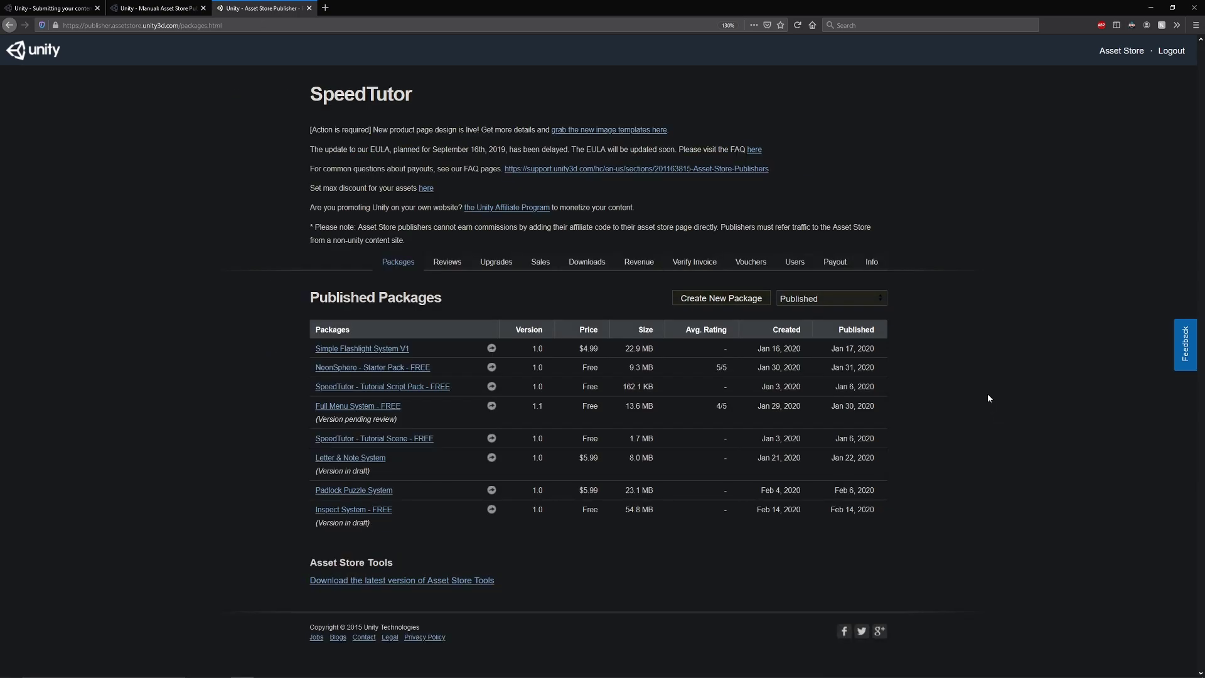
Filter the package list to Draft and open the Untitled package.
{"action": "left_click", "coordinate": [852, 305]}
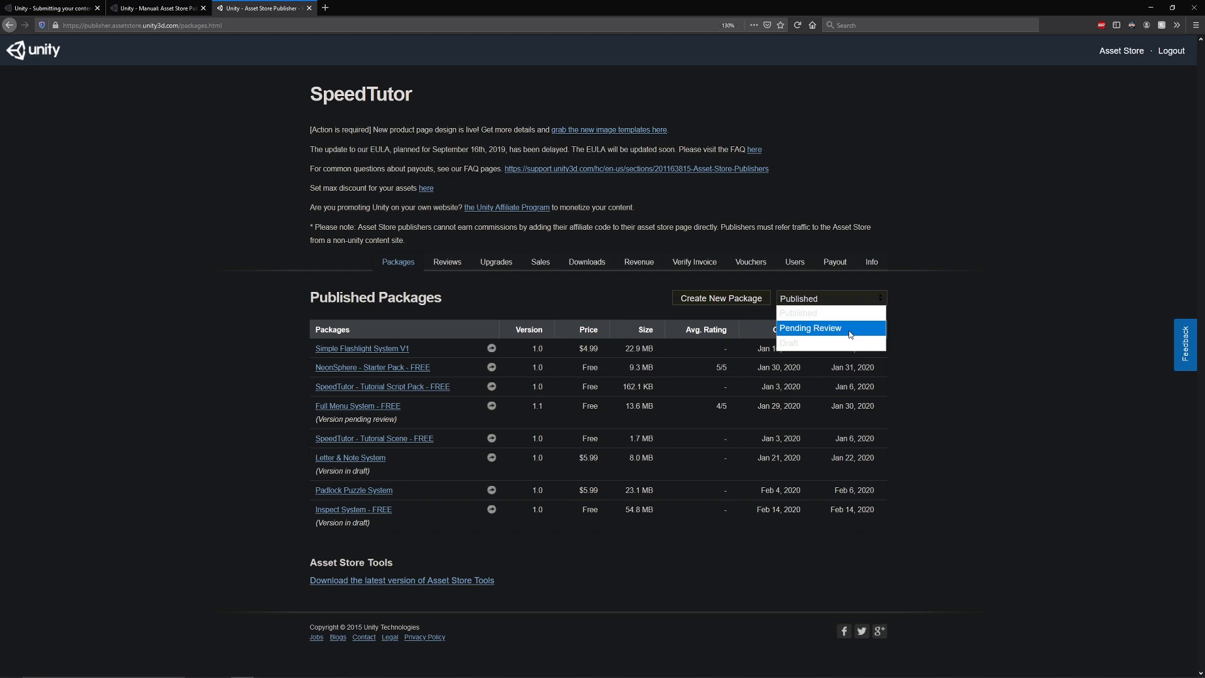
{"action": "left_click", "coordinate": [812, 343]}
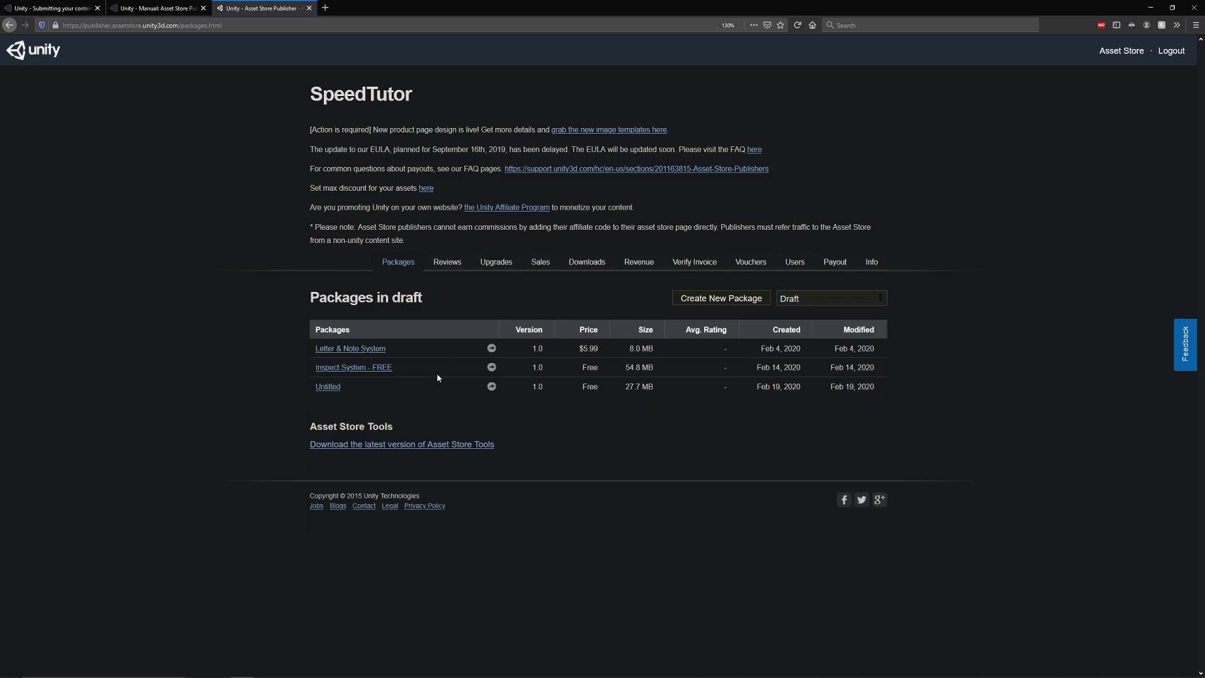
{"action": "left_click", "coordinate": [323, 391]}
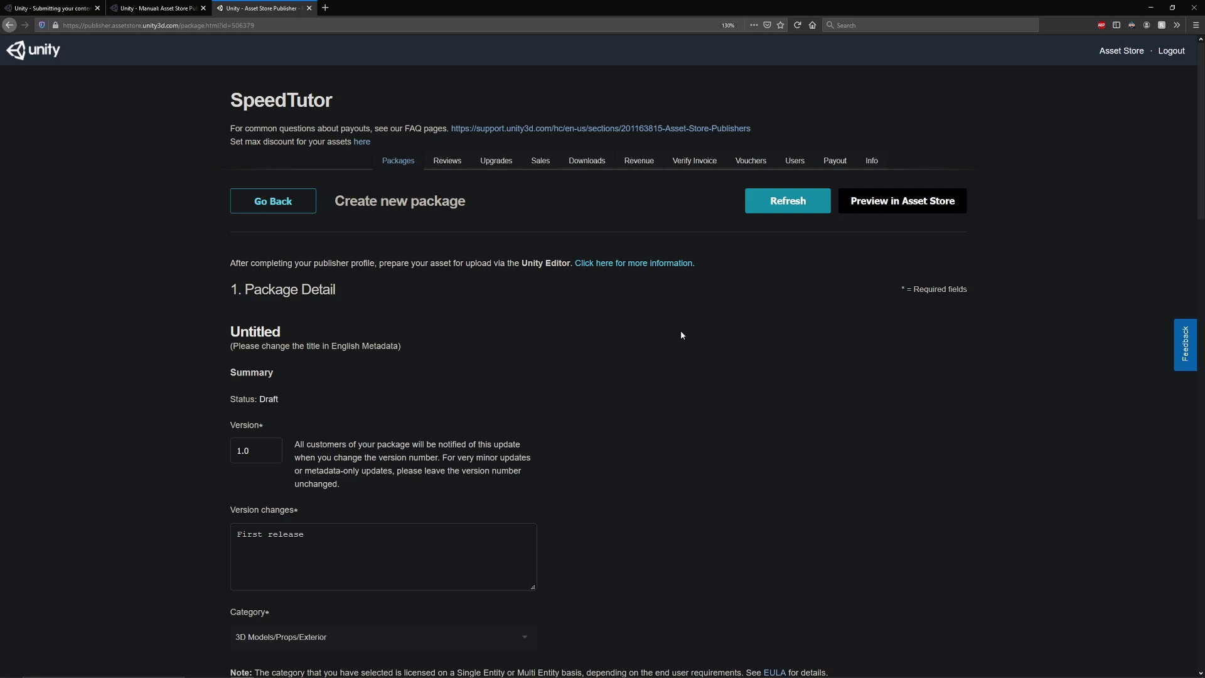
Review the Untitled draft down to Submit package for approval, then switch to the submission guide.
{"action": "scroll", "coordinate": [596, 352], "scroll_direction": "down", "scroll_amount": 3}
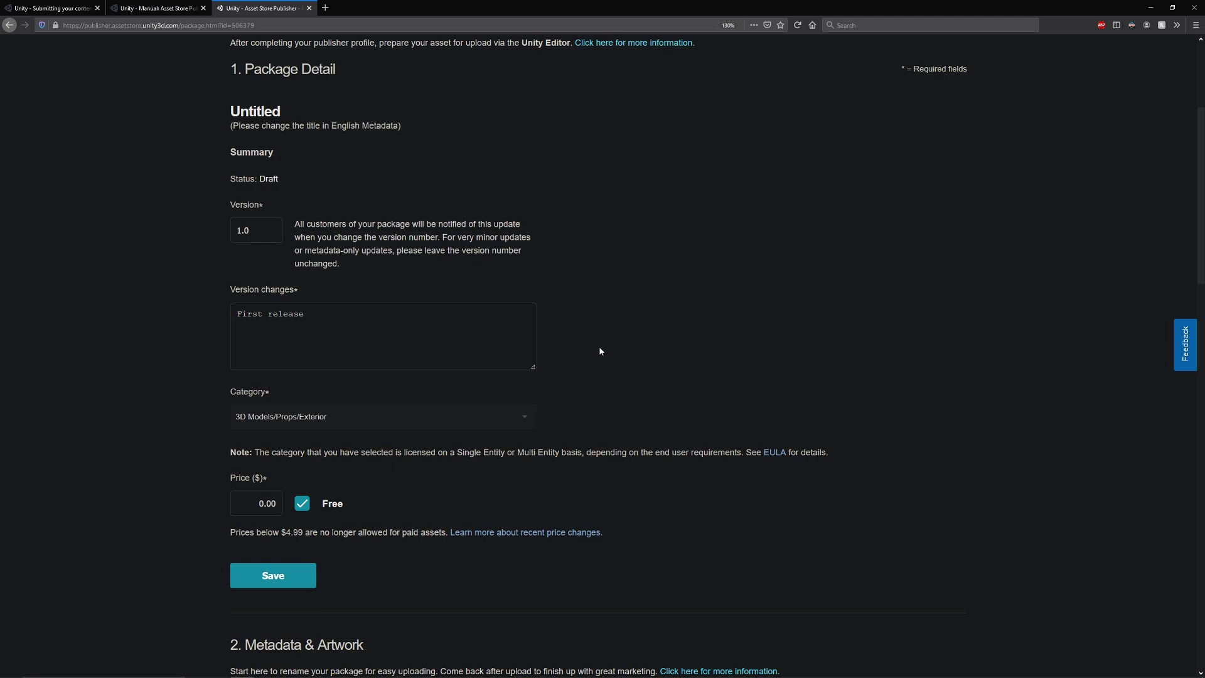
{"action": "scroll", "coordinate": [608, 313], "scroll_direction": "down", "scroll_amount": 6}
{"action": "scroll", "coordinate": [488, 495], "scroll_direction": "down", "scroll_amount": 4}
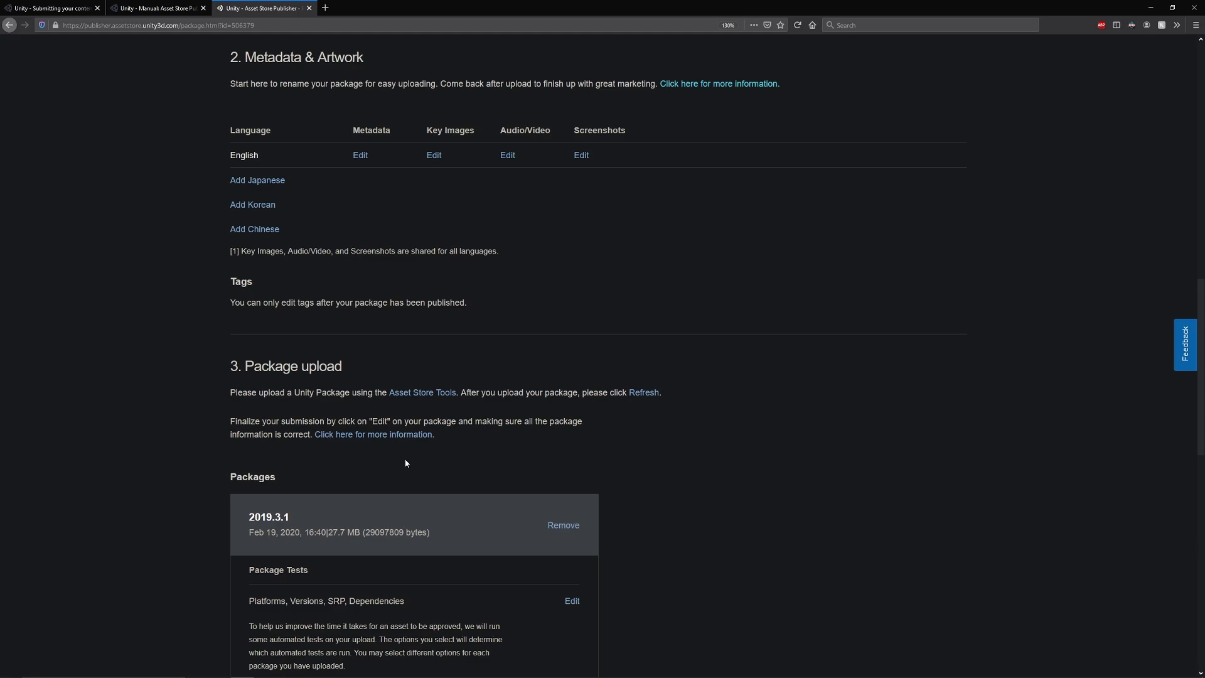
{"action": "scroll", "coordinate": [405, 463], "scroll_direction": "down", "scroll_amount": 10}
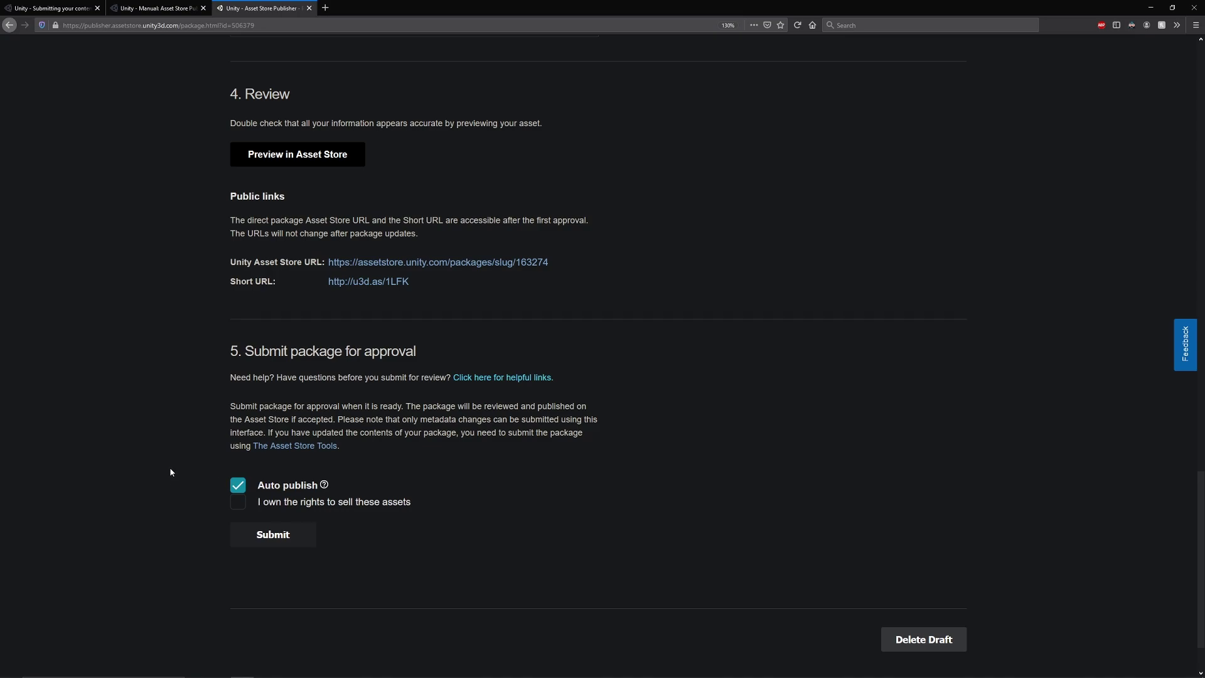
{"action": "key", "text": "ctrl+Tab"}
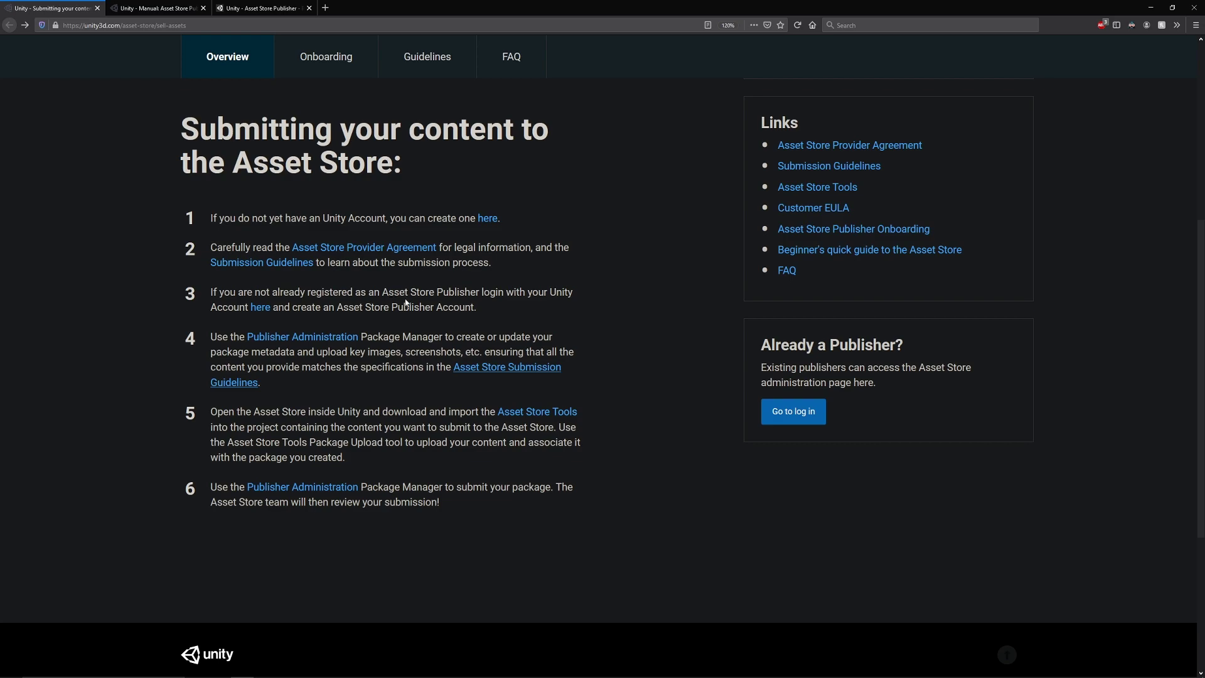
Read the Asset Store Publishing Guide's package upload steps through the upload-successful confirmation.
{"action": "key", "text": "ctrl+Tab"}
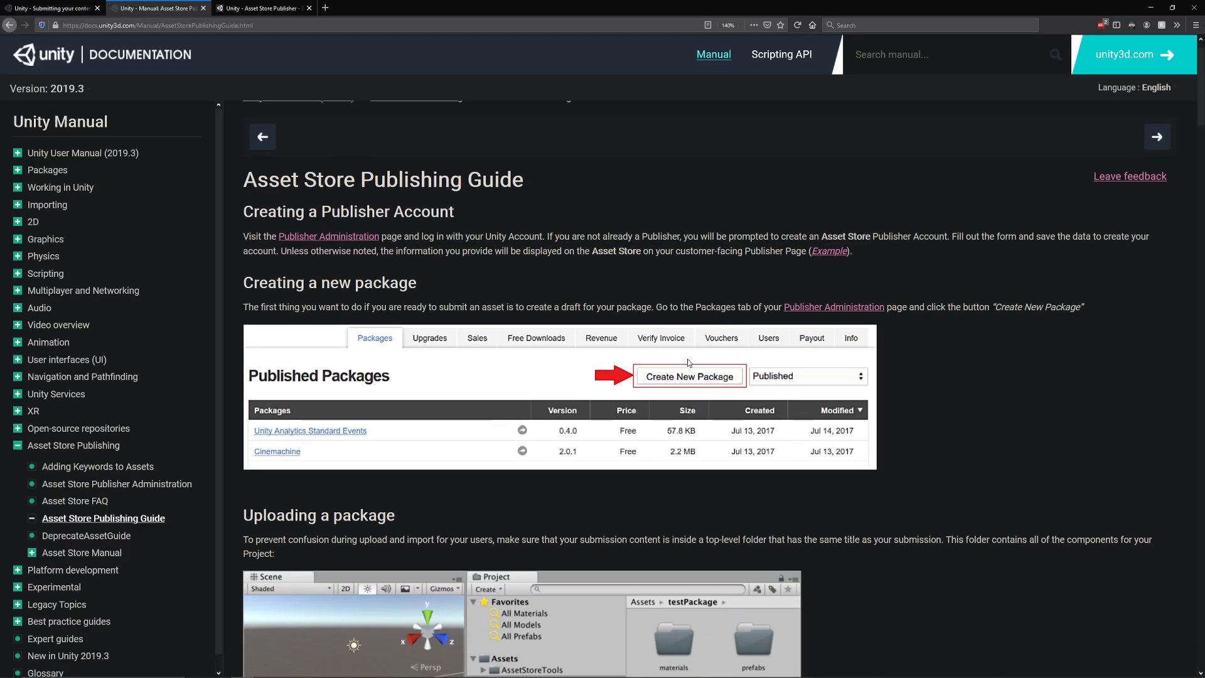
{"action": "scroll", "coordinate": [590, 422], "scroll_direction": "up", "scroll_amount": 3}
{"action": "middle_click", "coordinate": [970, 401]}
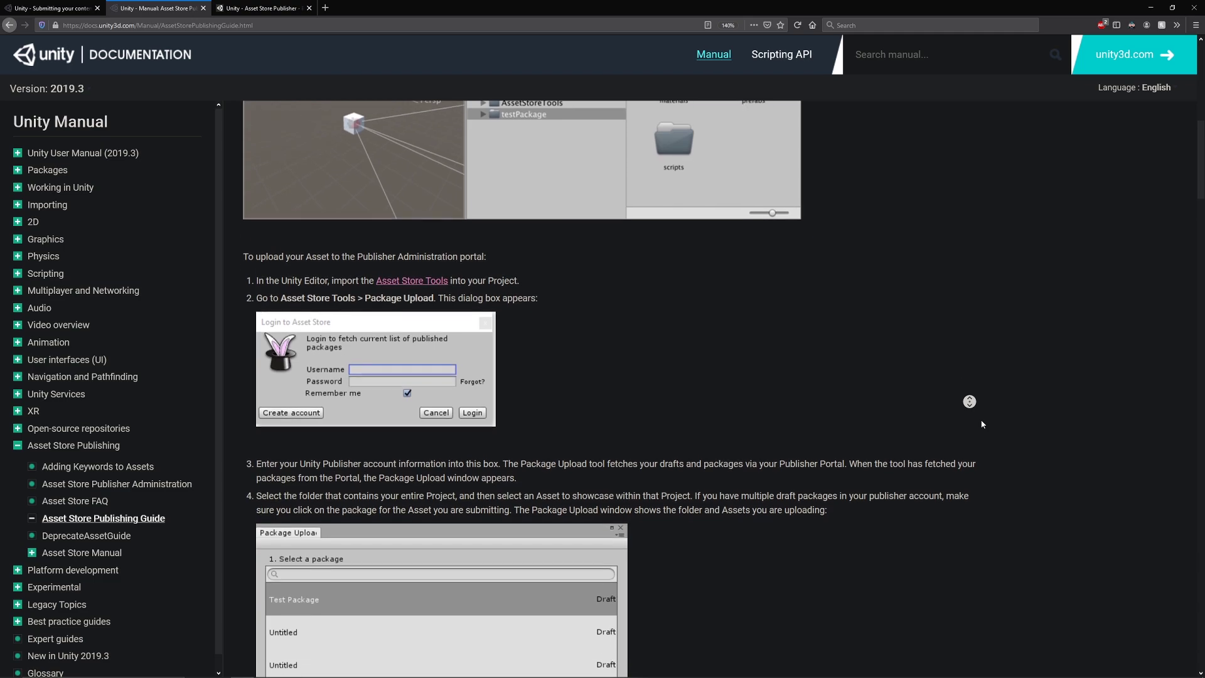
{"action": "left_click", "coordinate": [970, 416]}
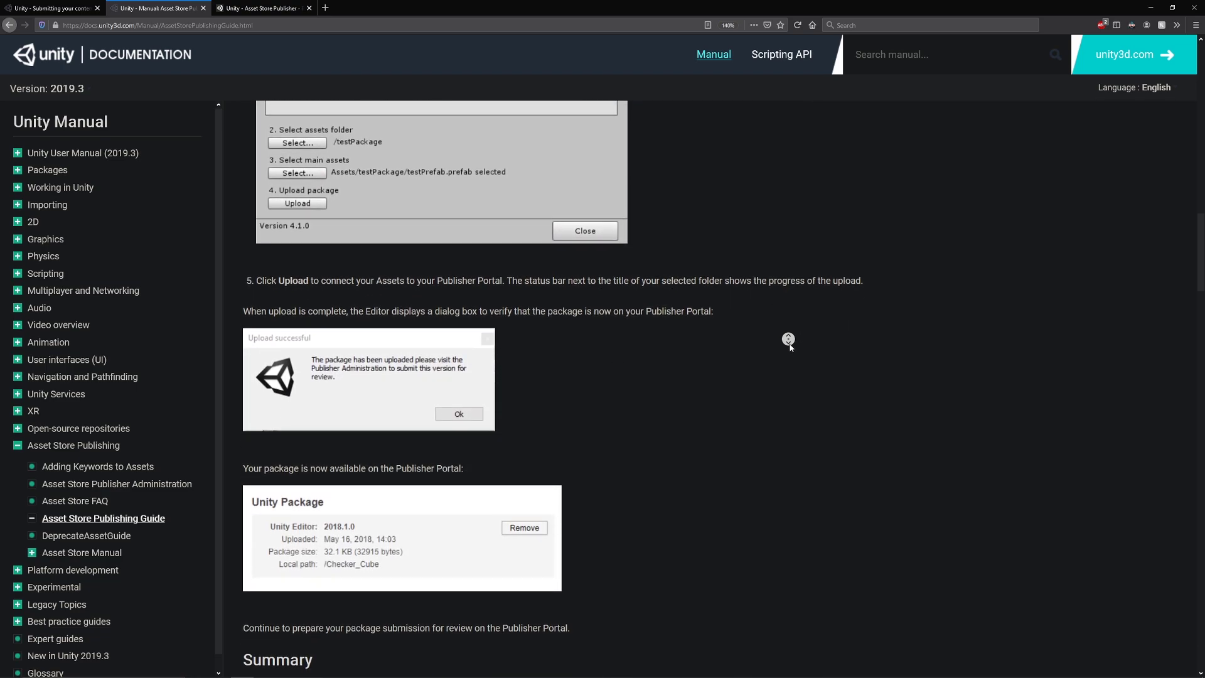
{"action": "left_click", "coordinate": [754, 368]}
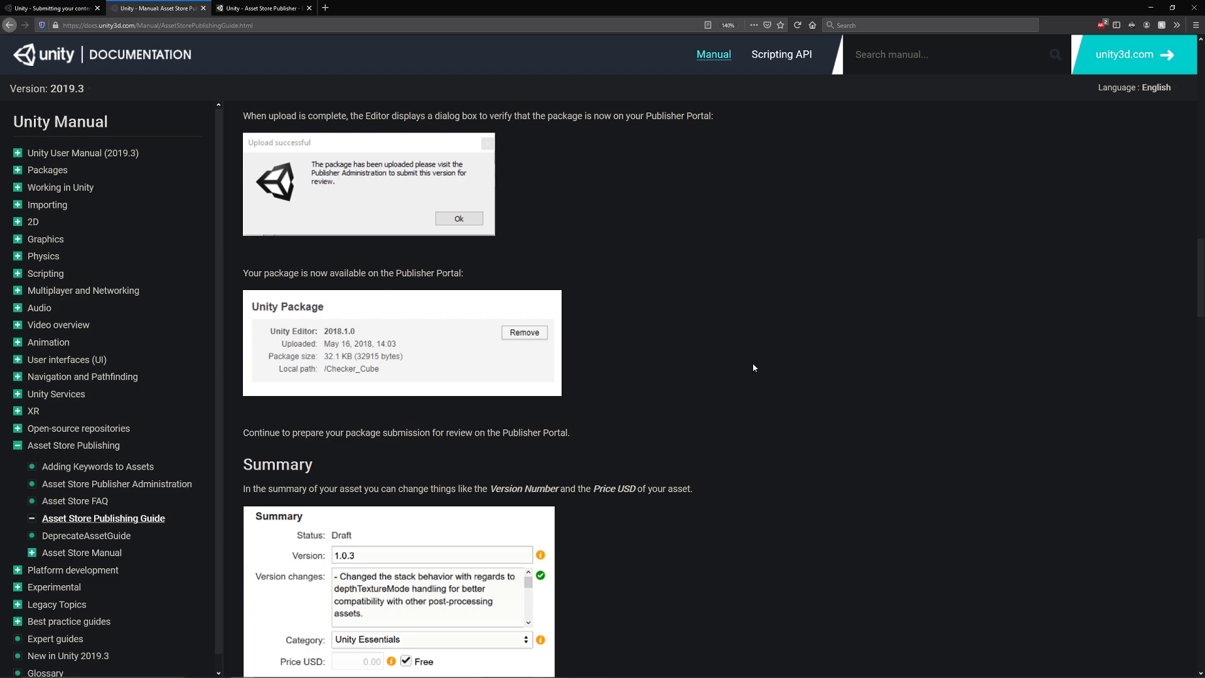
Read on through the Summary field descriptions and the description tagging table.
{"action": "middle_click", "coordinate": [631, 349]}
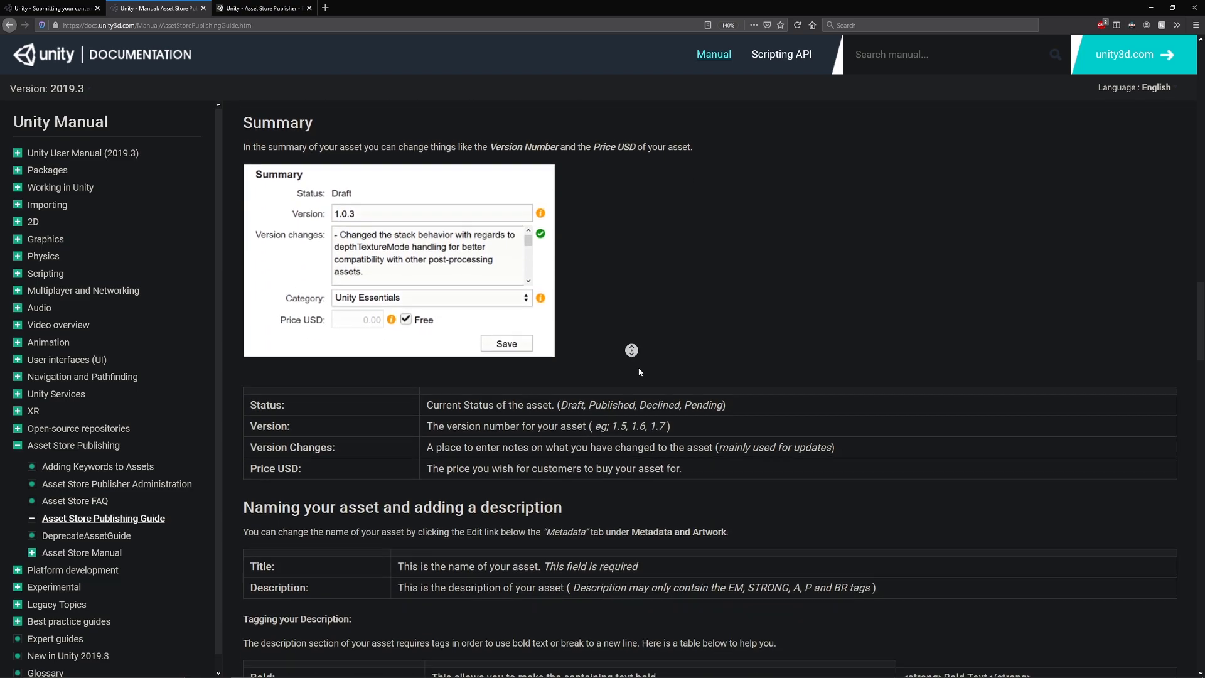
{"action": "left_click", "coordinate": [642, 368]}
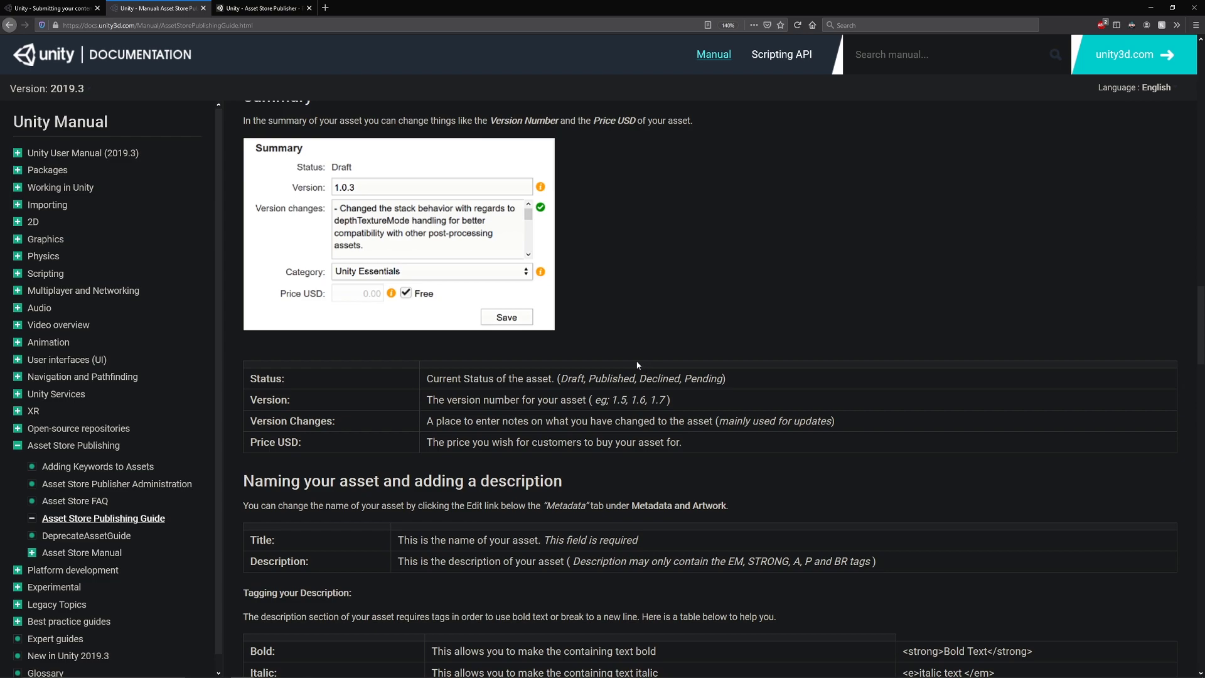
{"action": "scroll", "coordinate": [633, 364], "scroll_direction": "down", "scroll_amount": 3}
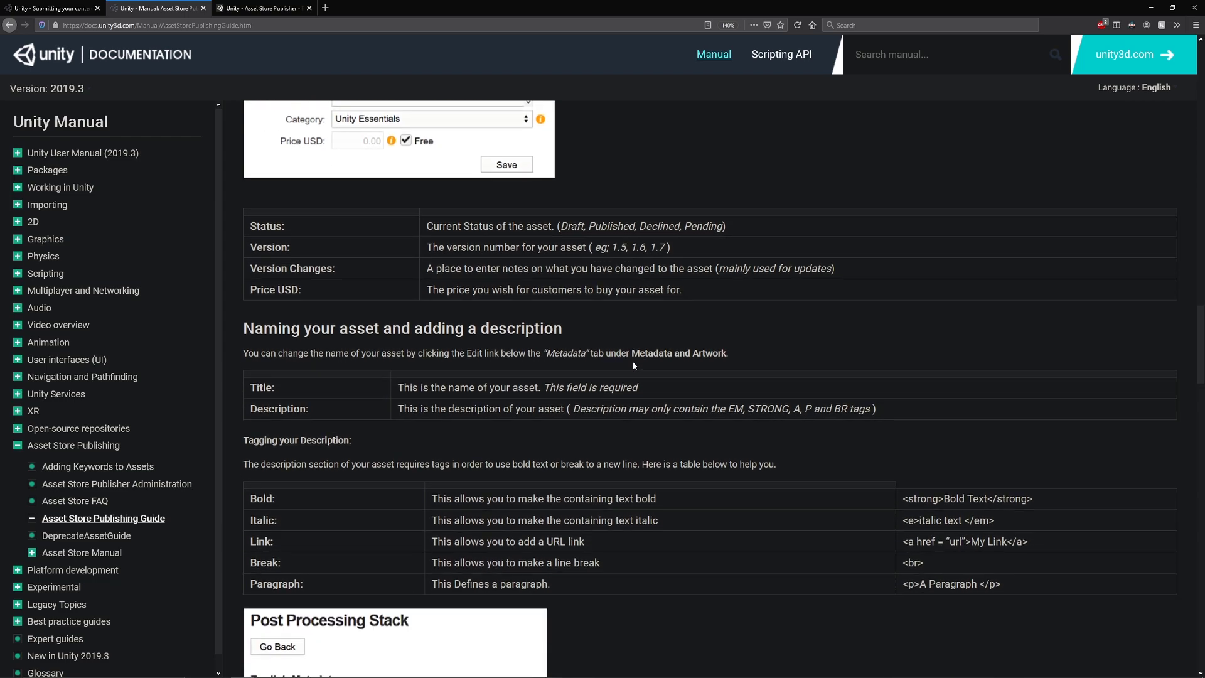
{"action": "scroll", "coordinate": [633, 365], "scroll_direction": "down", "scroll_amount": 6}
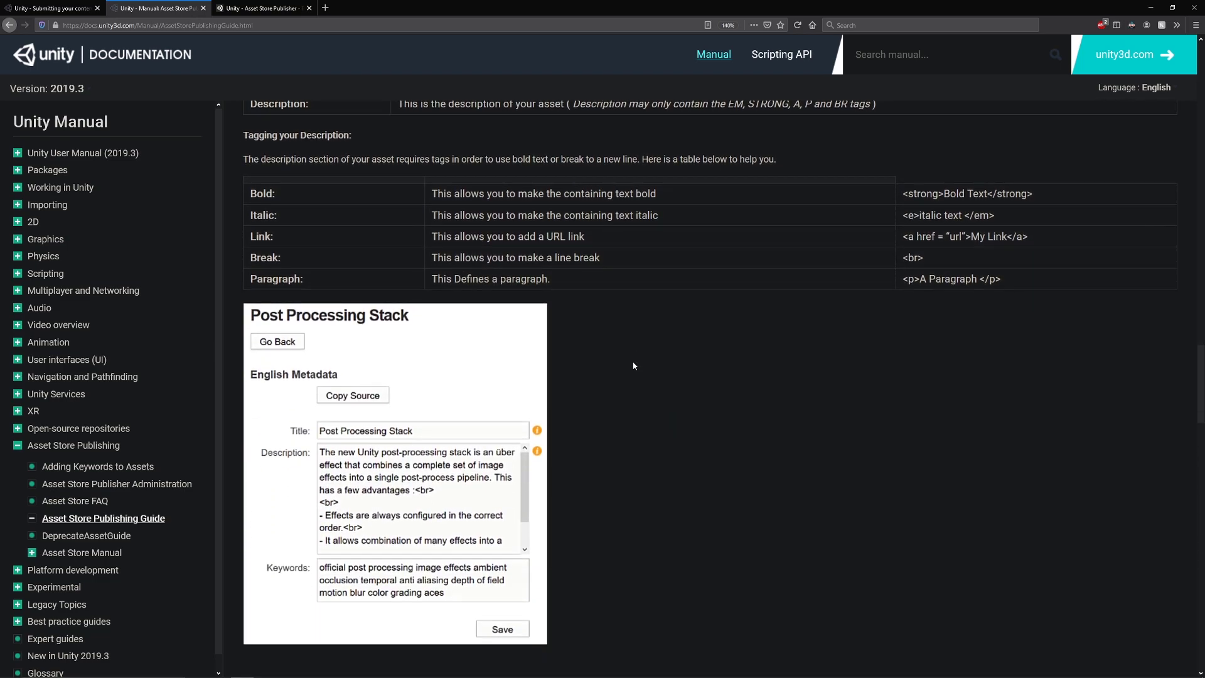